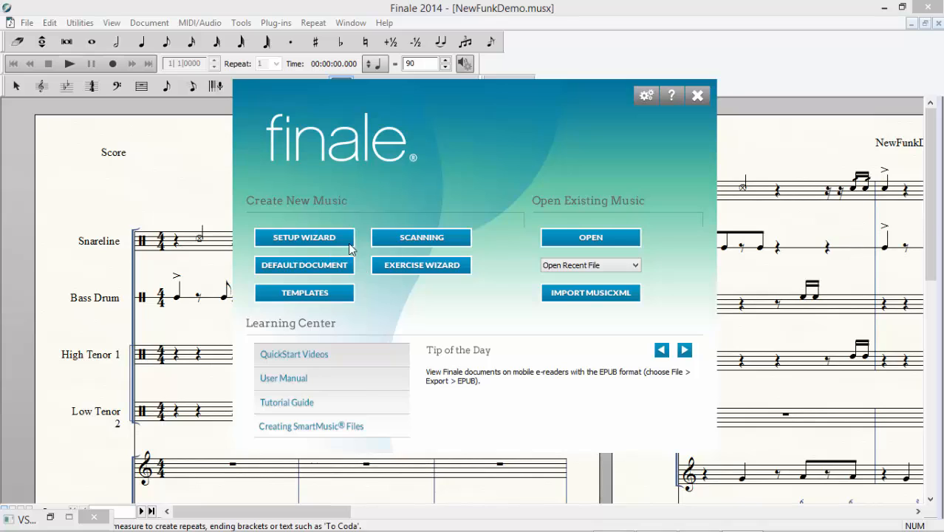
Start a new score with the Setup Wizard, using the Create New Ensemble option, and add the Bass Drum [single line] from the drums
{"action": "left_click", "coordinate": [311, 236]}
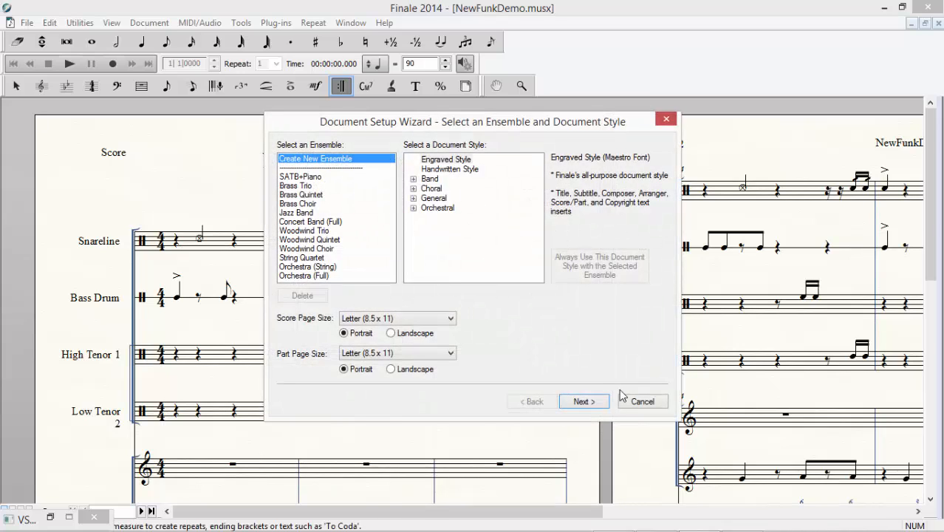
{"action": "left_click", "coordinate": [583, 402]}
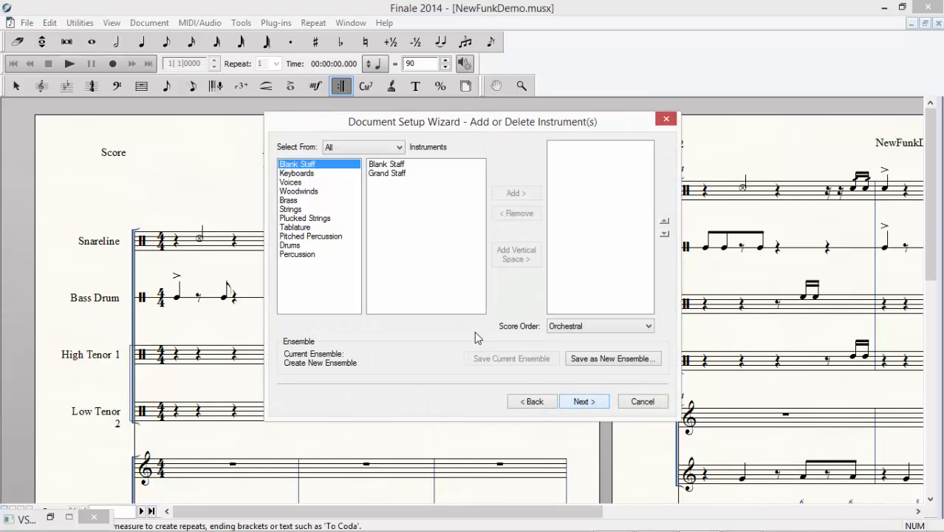
{"action": "left_click", "coordinate": [303, 246]}
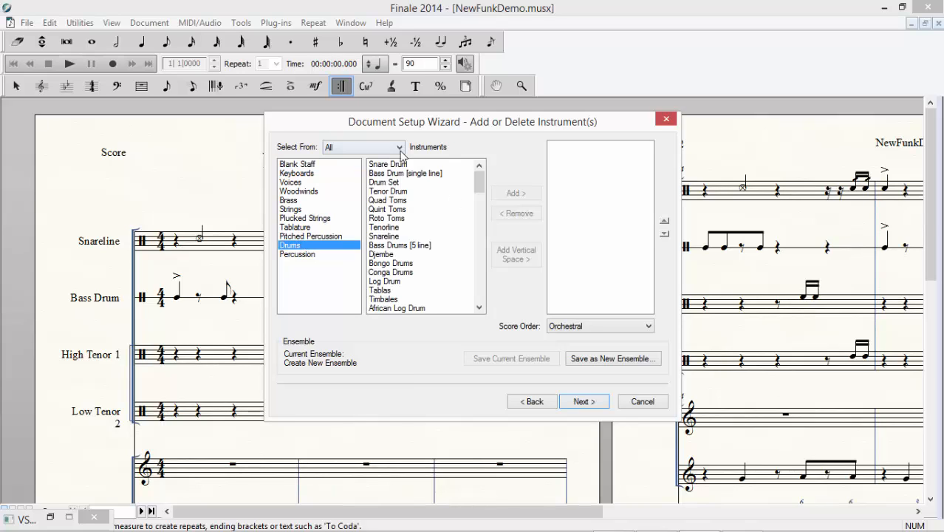
{"action": "left_click", "coordinate": [408, 174]}
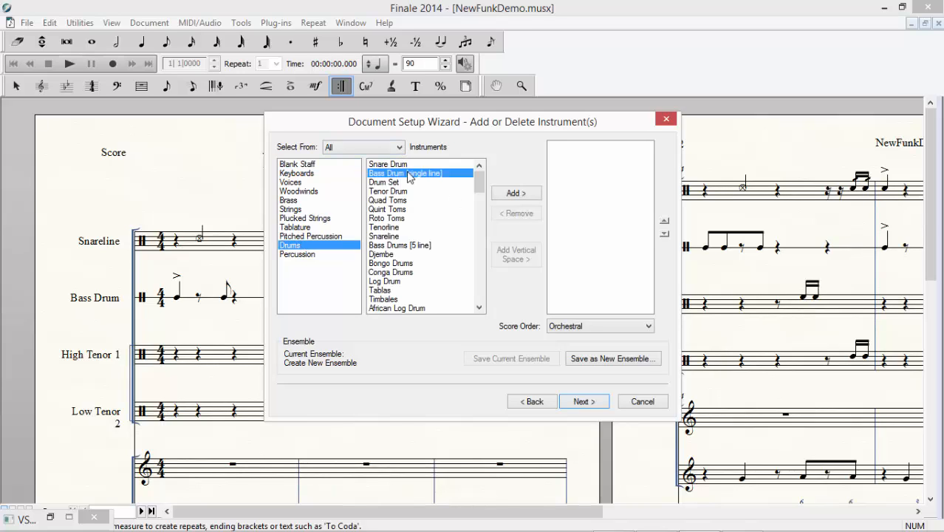
{"action": "double_click", "coordinate": [408, 174]}
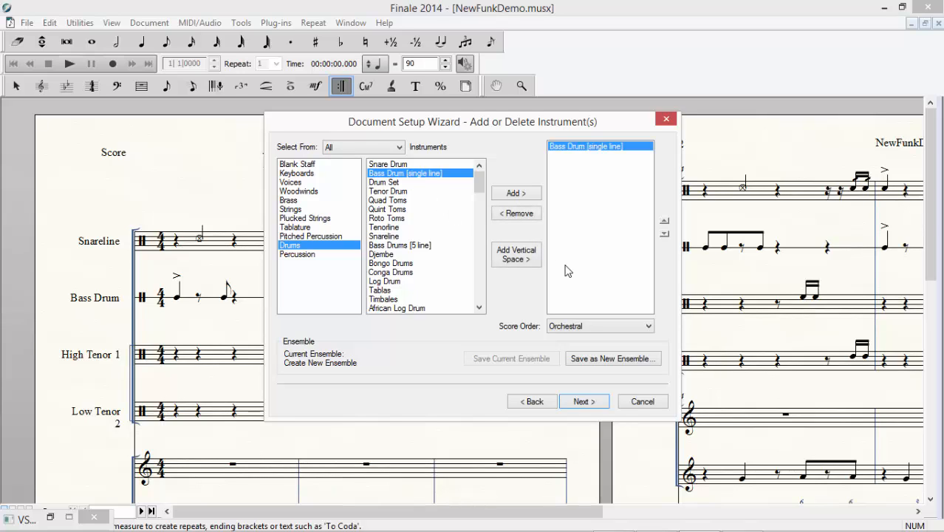
Finish the new document with the score information left unfilled, keeping 4/4 time, C Major and 31 measures
{"action": "left_click", "coordinate": [573, 401]}
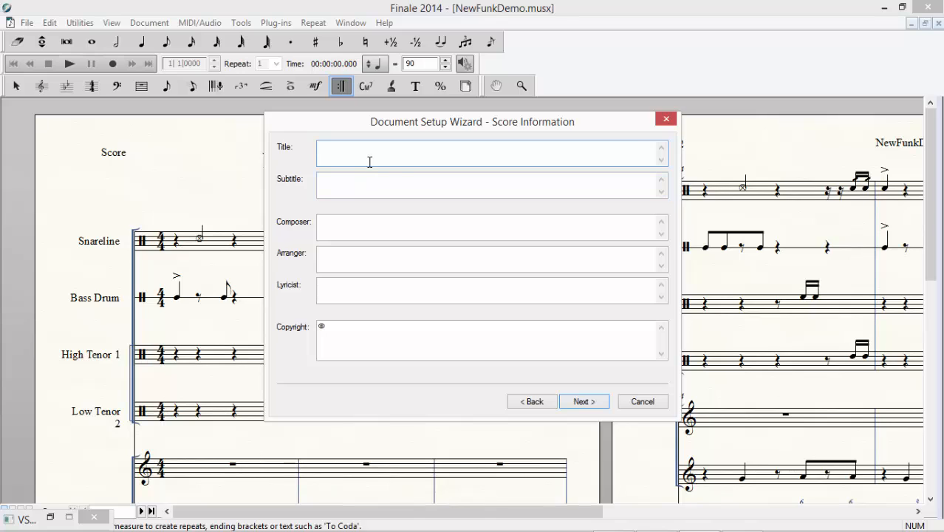
{"action": "left_click", "coordinate": [594, 399]}
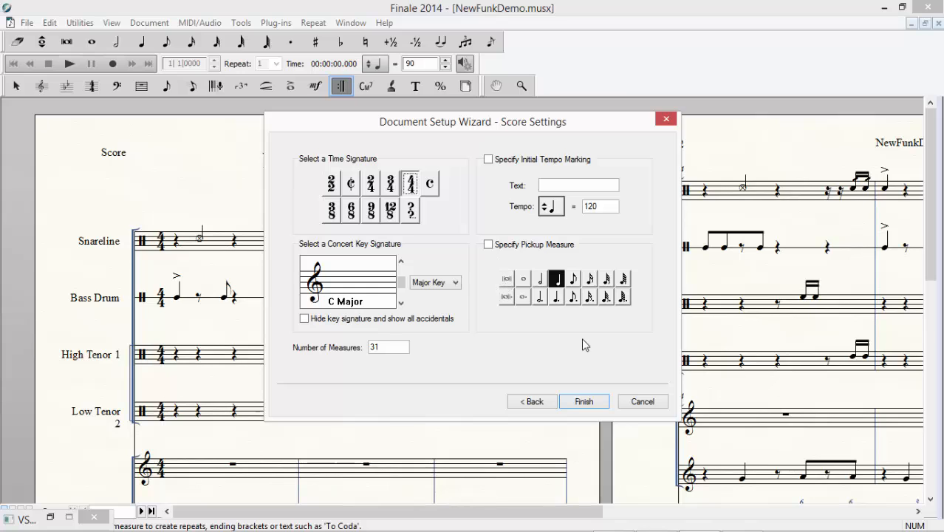
{"action": "left_click", "coordinate": [584, 401]}
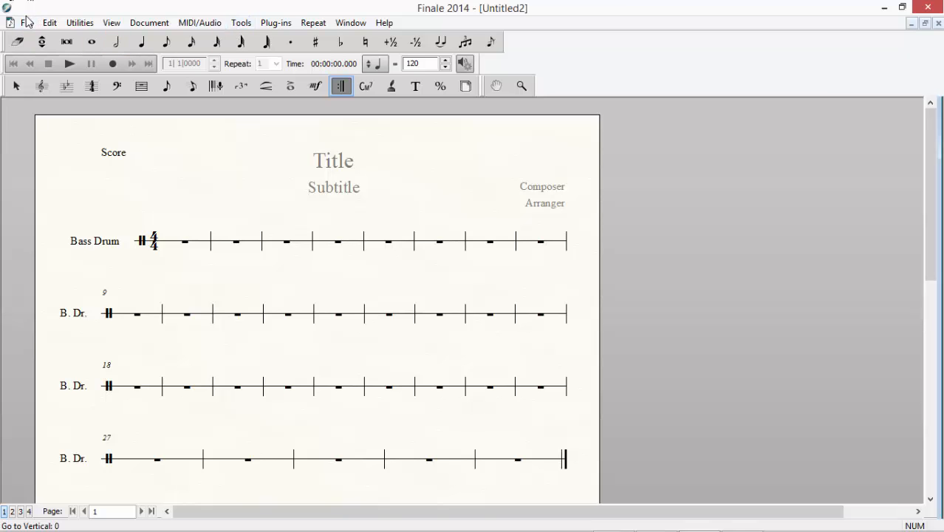
Open the existing NewFunkDemo score from the Finale Files folder
{"action": "left_click", "coordinate": [27, 21]}
{"action": "mouse_move", "coordinate": [50, 46]}
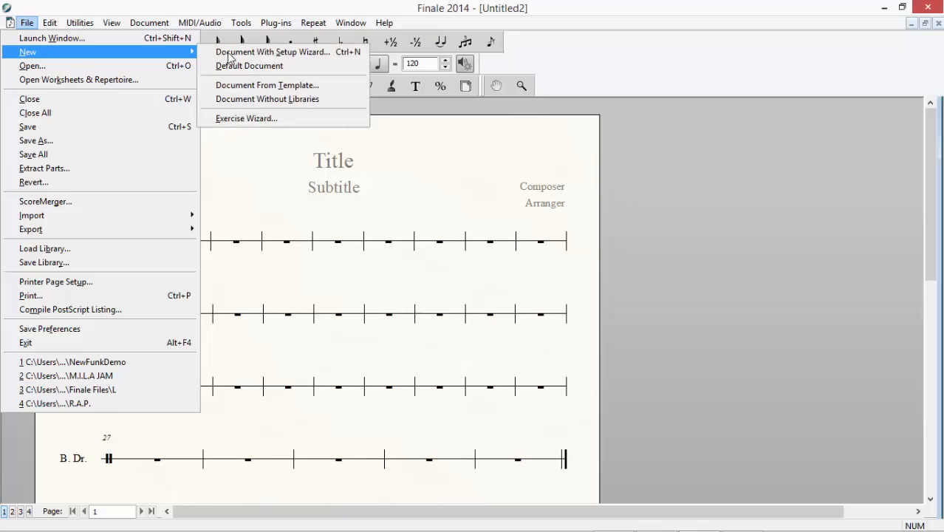
{"action": "left_click", "coordinate": [140, 65]}
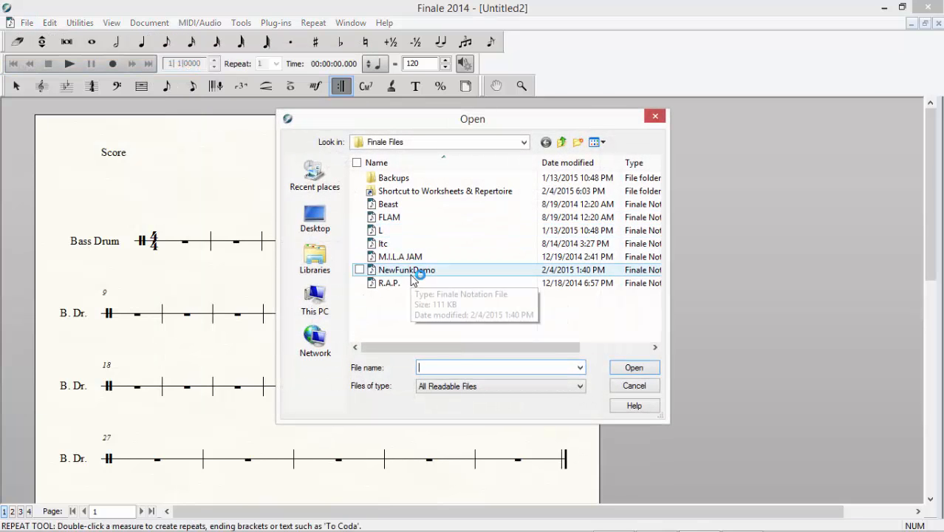
{"action": "double_click", "coordinate": [410, 271]}
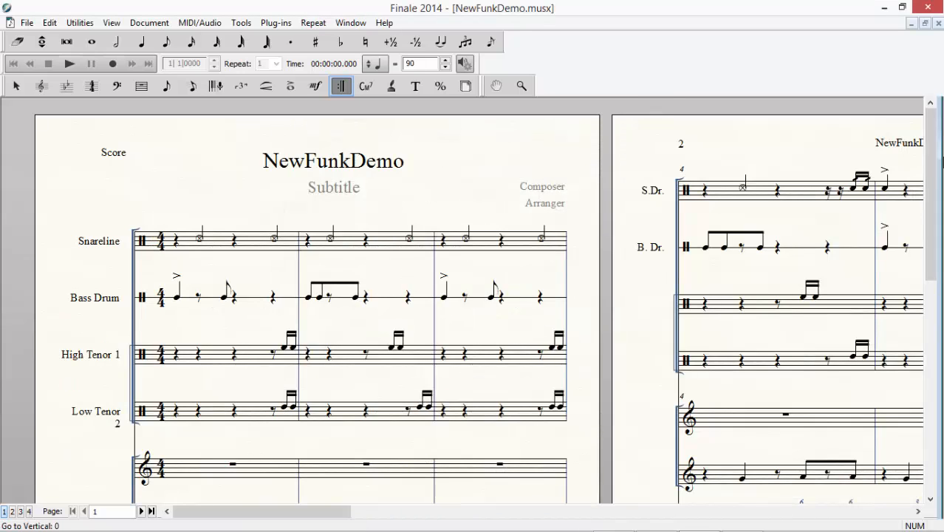
Open the Score Manager and go through the score's instrument list
{"action": "mouse_move", "coordinate": [931, 164]}
{"action": "left_mouse_down"}
{"action": "mouse_move", "coordinate": [934, 178]}
{"action": "mouse_move", "coordinate": [934, 164]}
{"action": "left_mouse_up"}
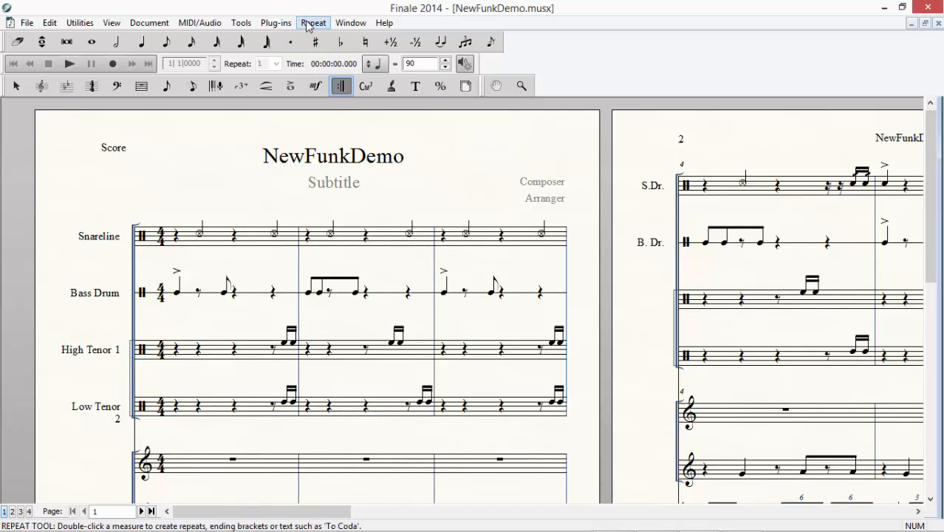
{"action": "left_click", "coordinate": [342, 23]}
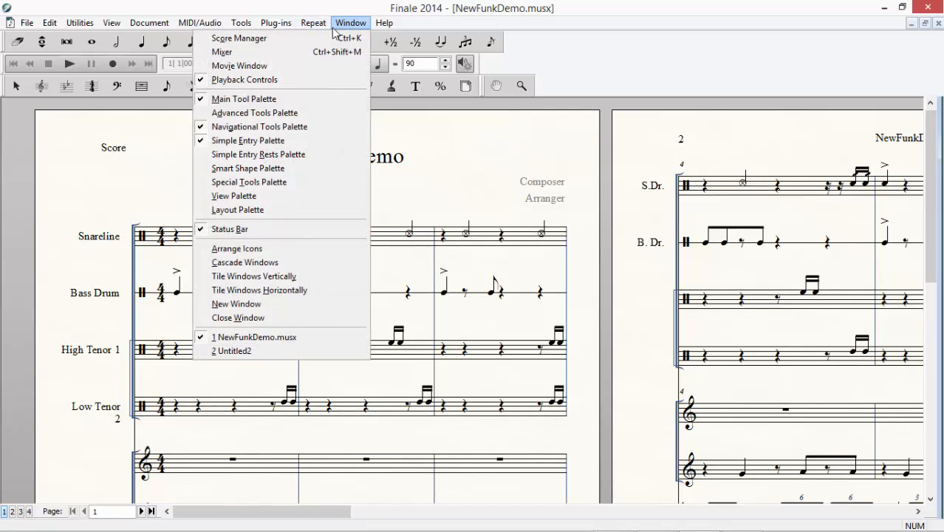
{"action": "left_click", "coordinate": [325, 38]}
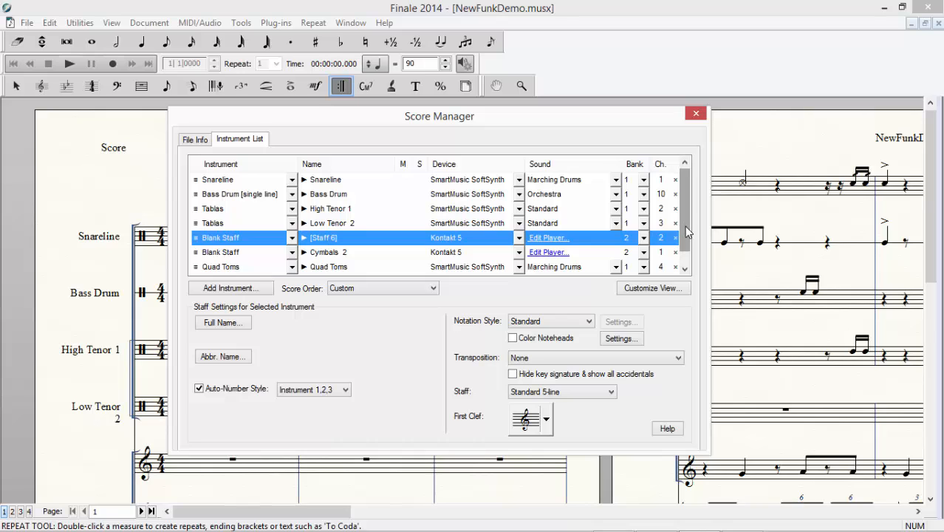
{"action": "scroll", "coordinate": [686, 232], "scroll_direction": "down", "scroll_amount": 1}
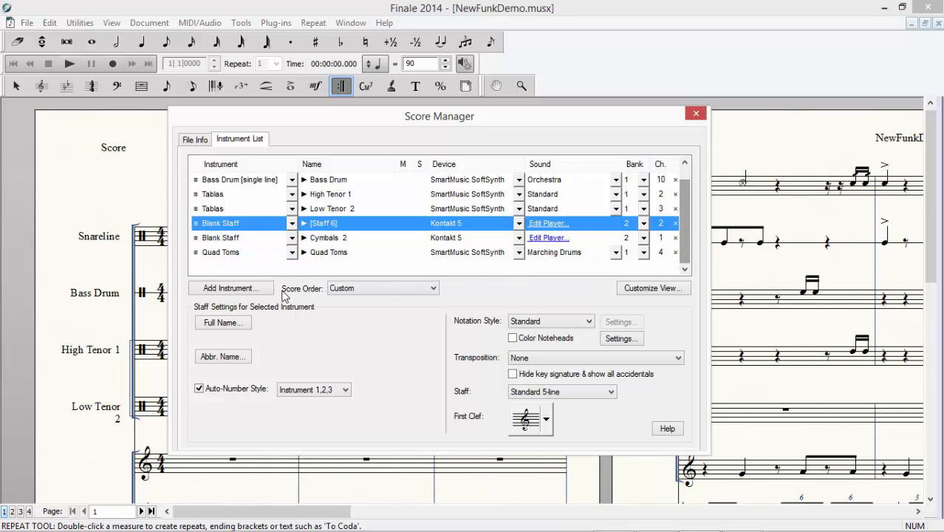
{"action": "left_click", "coordinate": [229, 289]}
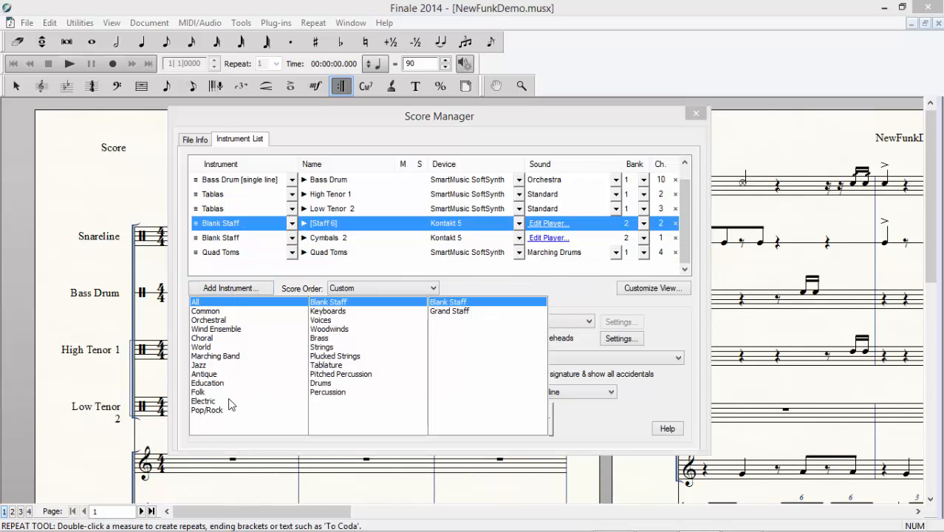
{"action": "left_click", "coordinate": [343, 383]}
{"action": "left_click", "coordinate": [592, 296]}
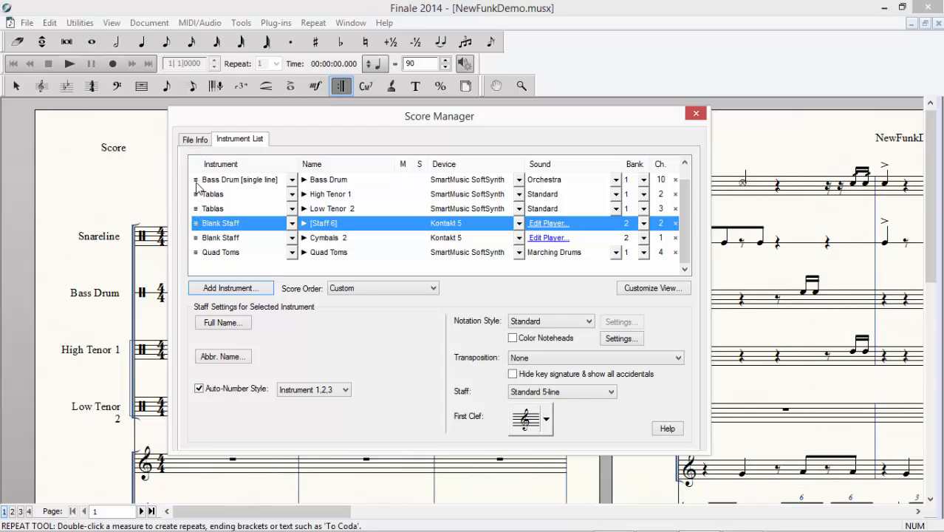
Add a Tablas instrument from the drums directly below the Bass Drum staff
{"action": "left_click_drag", "start_coordinate": [197, 186], "coordinate": [198, 207]}
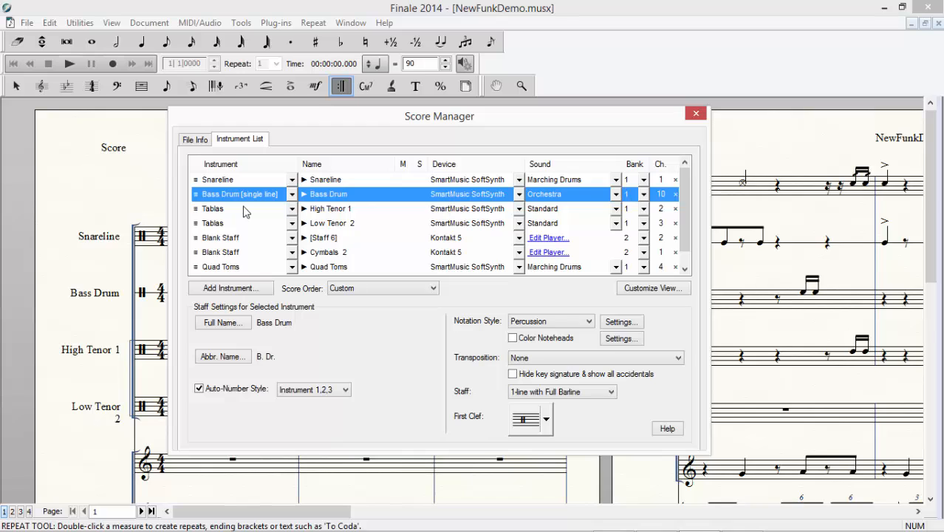
{"action": "left_click", "coordinate": [222, 291]}
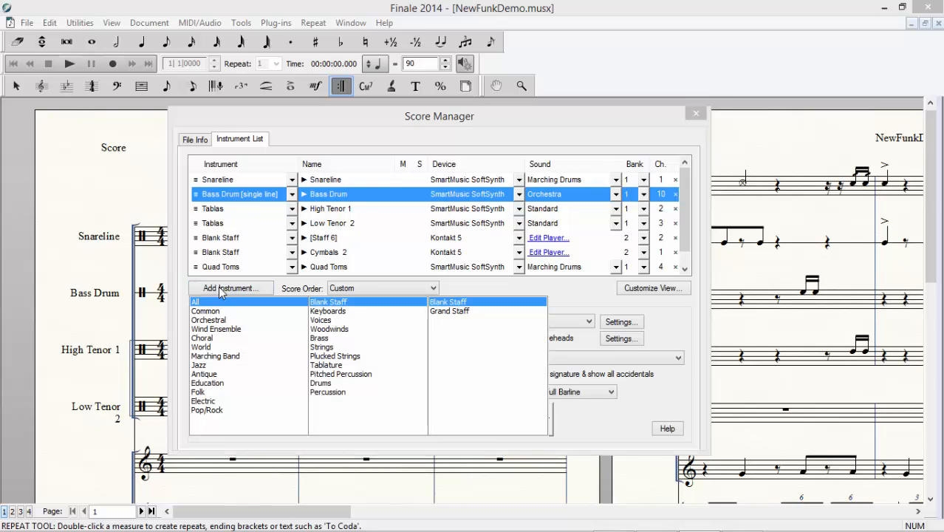
{"action": "left_click", "coordinate": [322, 384]}
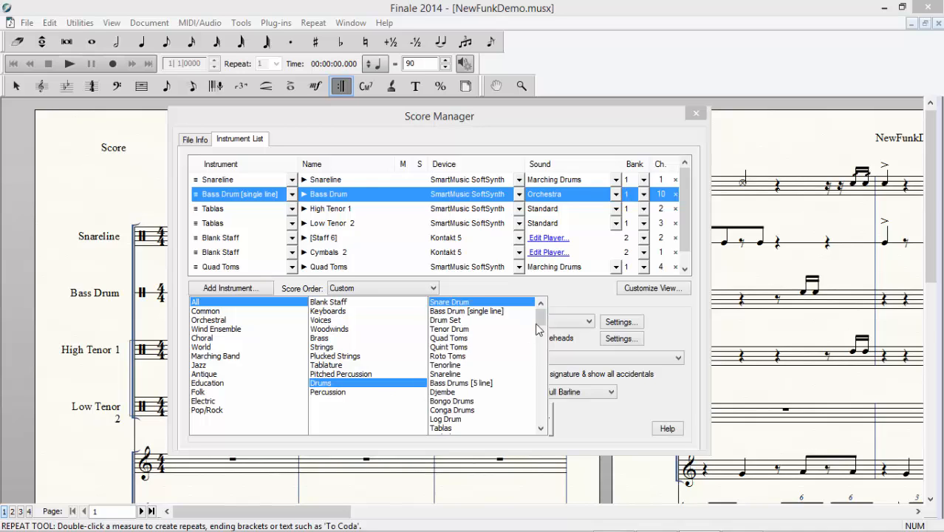
{"action": "left_click_drag", "start_coordinate": [537, 321], "coordinate": [531, 329]}
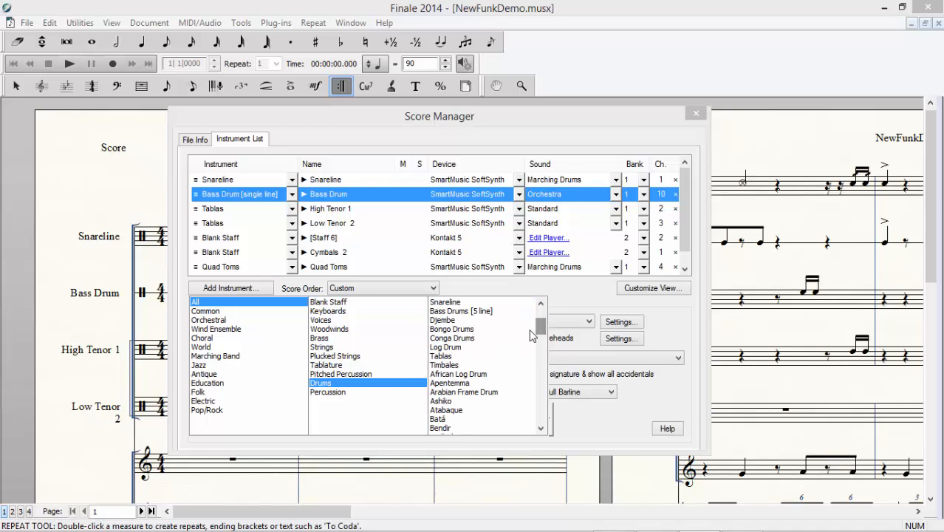
{"action": "double_click", "coordinate": [465, 356]}
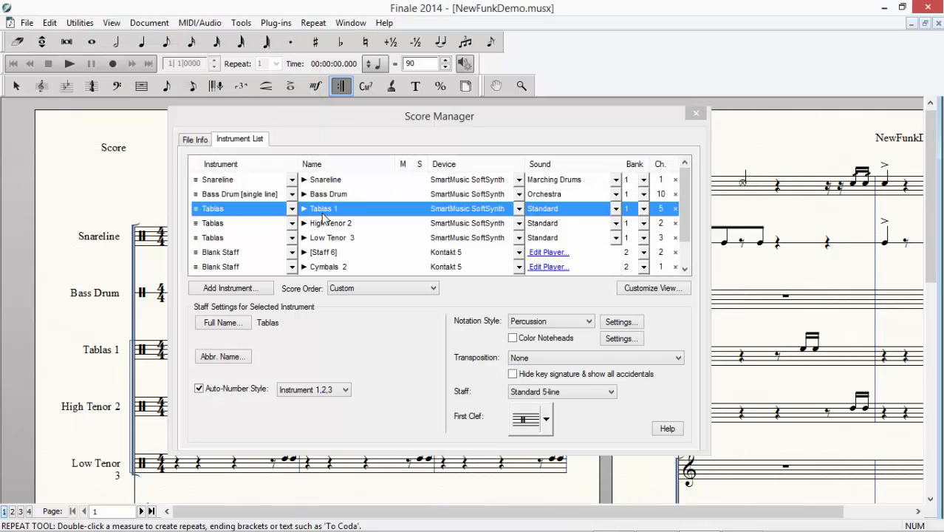
Try to replace the new Tablas staff's full name, clearing its text and closing the name editor without confirming
{"action": "left_click", "coordinate": [221, 325]}
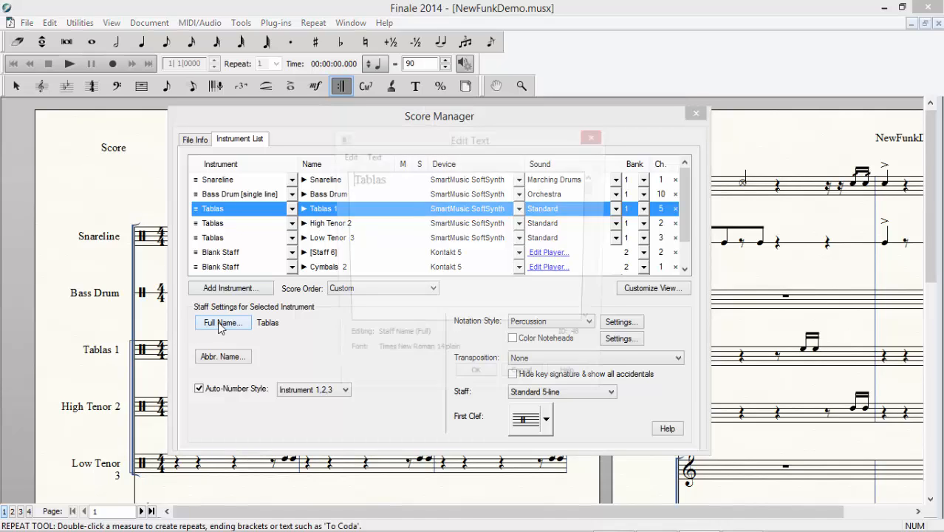
{"action": "key", "text": "BackSpace"}
{"action": "key", "text": "BackSpace"}
{"action": "key", "text": "BackSpace"}
{"action": "key", "text": "BackSpace"}
{"action": "key", "text": "BackSpace"}
{"action": "key", "text": "BackSpace"}
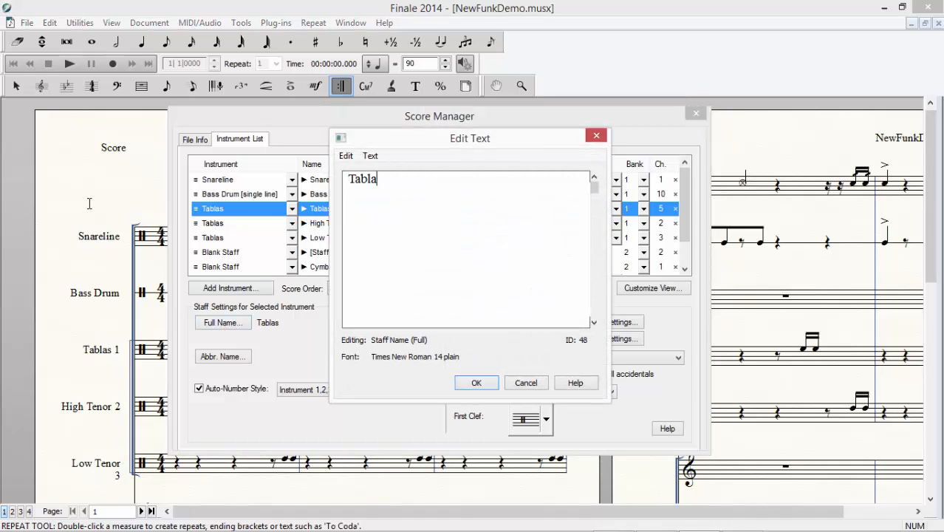
{"action": "type", "text": "Hi"}
{"action": "key", "text": "BackSpace"}
{"action": "left_click", "coordinate": [596, 137]}
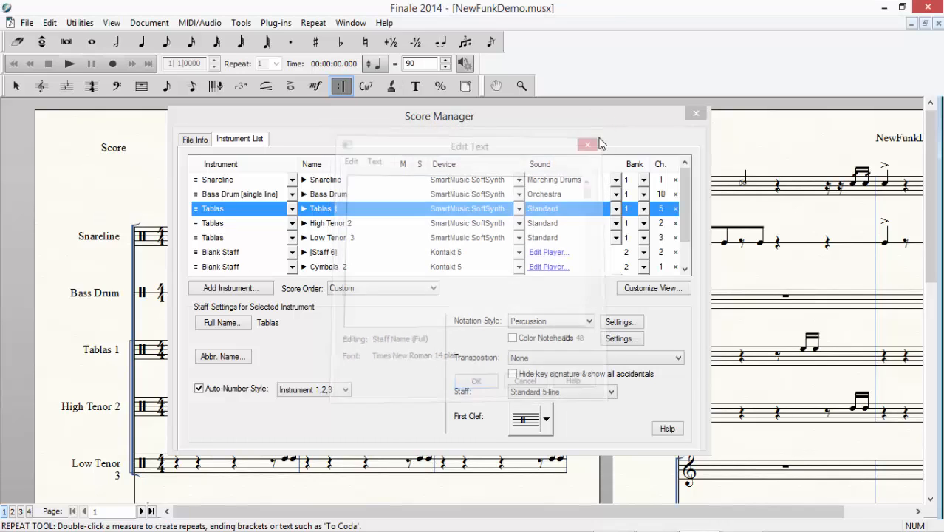
Delete the newly added Tablas instrument and the blank [Staff 6] from the score
{"action": "left_click", "coordinate": [675, 209]}
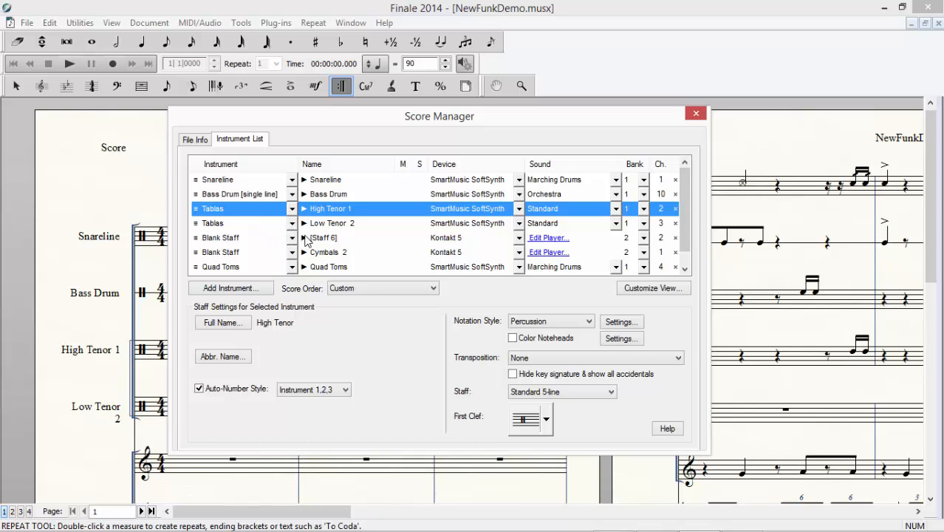
{"action": "left_click", "coordinate": [675, 237]}
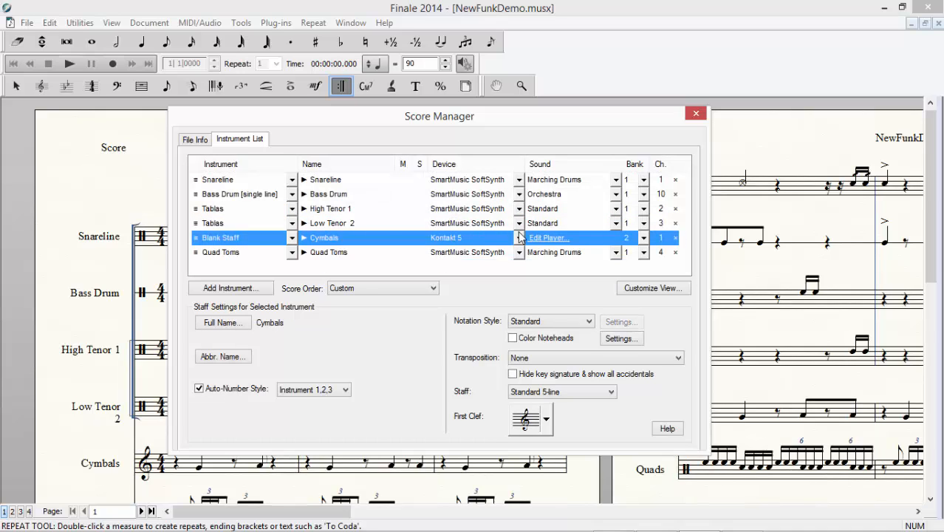
{"action": "left_click", "coordinate": [462, 263]}
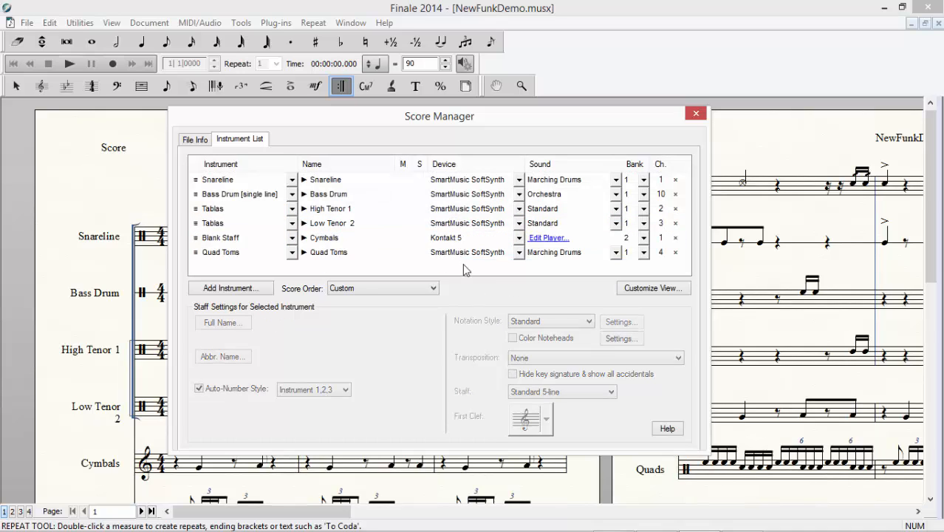
Assign Kontakt 5 as the Cymbals staff's playback device and open its player
{"action": "left_click", "coordinate": [324, 242]}
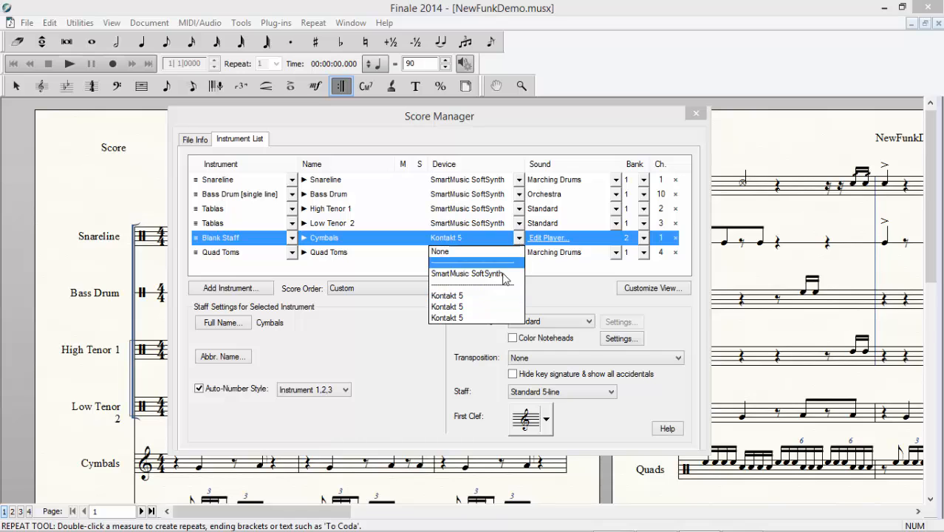
{"action": "left_click", "coordinate": [494, 295]}
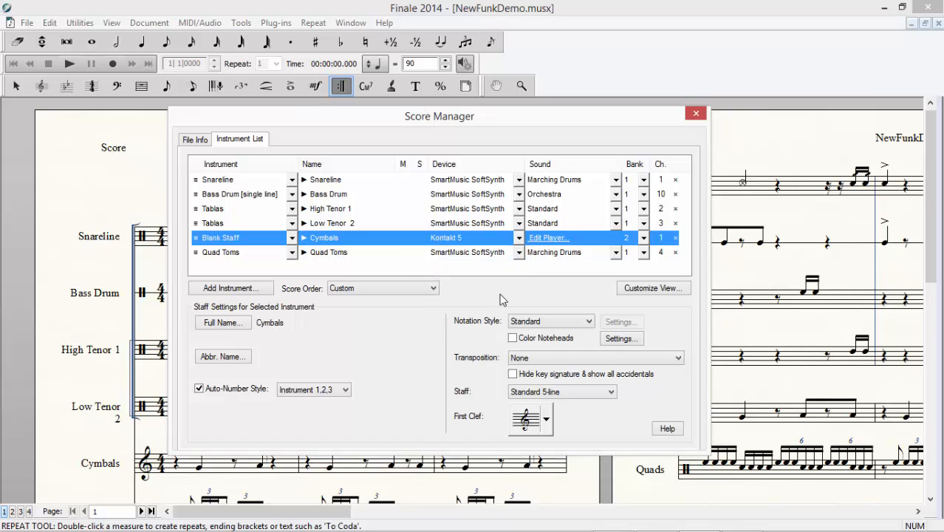
{"action": "left_click", "coordinate": [548, 238]}
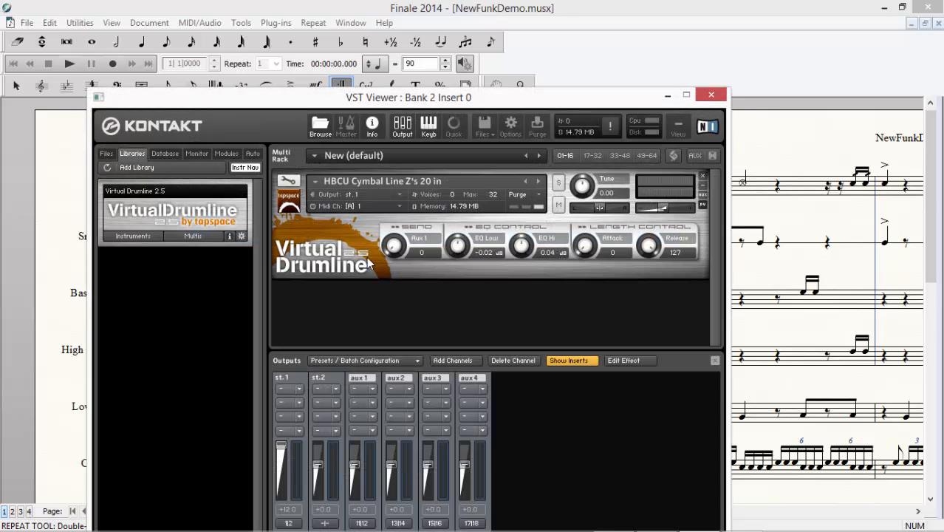
{"action": "left_click_drag", "start_coordinate": [277, 102], "coordinate": [269, 62]}
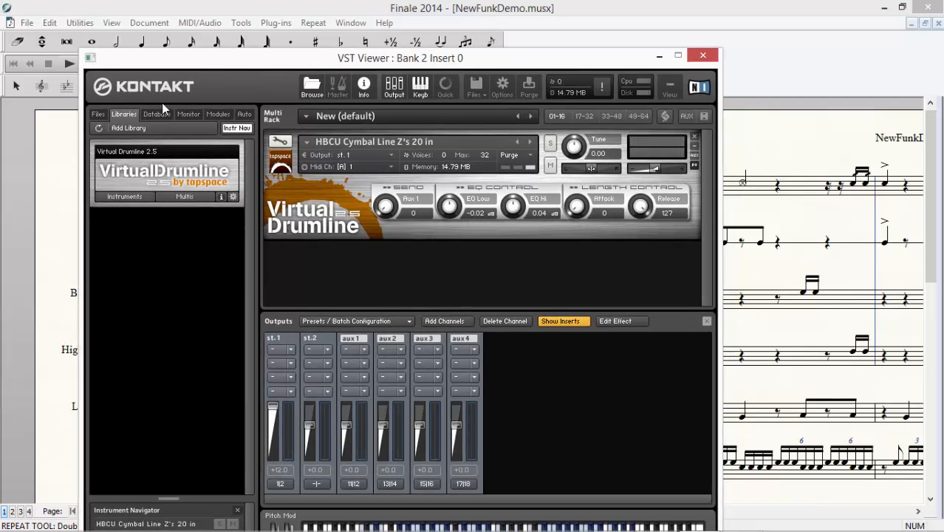
Browse the Virtual Drumline 2.5 instrument folders and audition notes of the loaded cymbal patch on the on-screen keyboard
{"action": "left_click", "coordinate": [129, 198]}
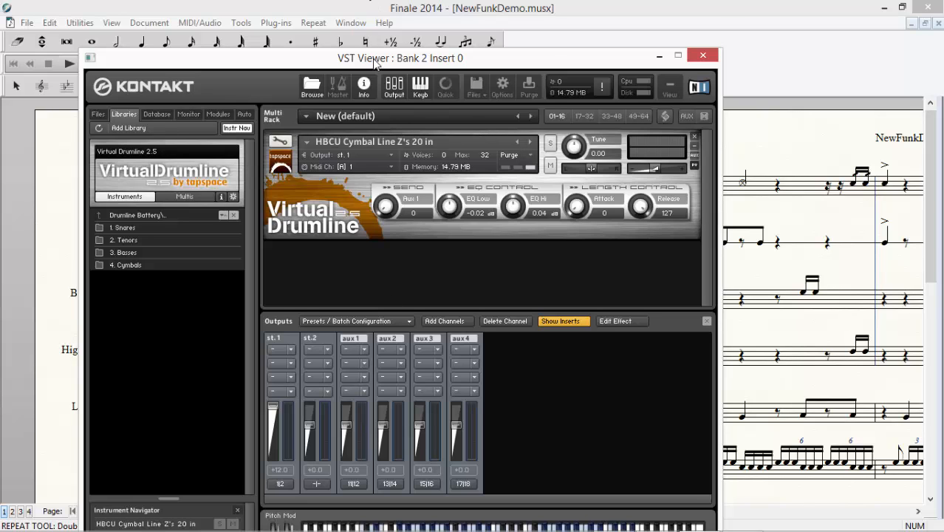
{"action": "left_click_drag", "start_coordinate": [372, 53], "coordinate": [368, 5]}
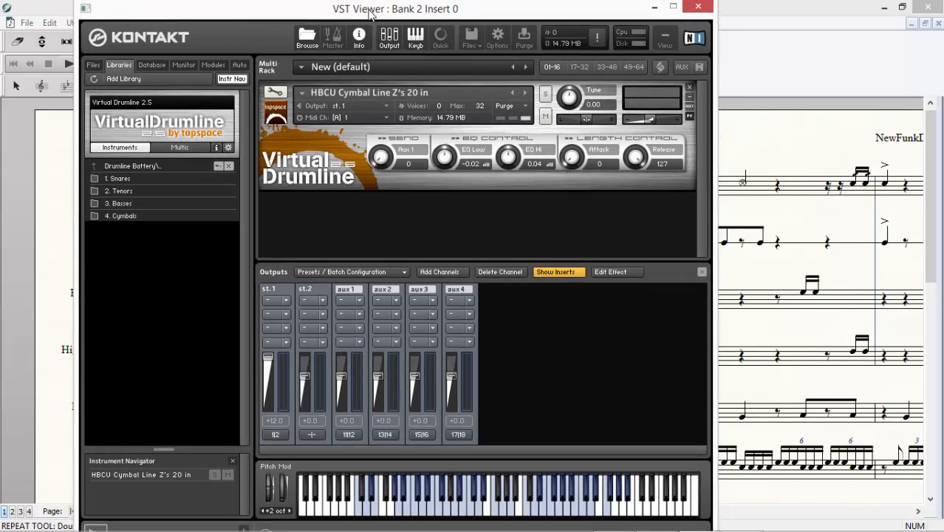
{"action": "left_click", "coordinate": [503, 510]}
{"action": "left_click", "coordinate": [517, 509]}
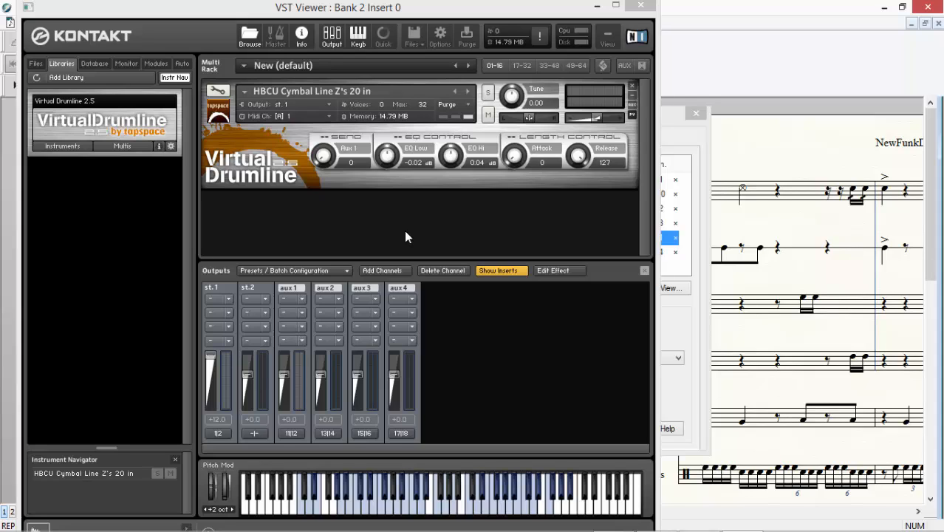
Audition more notes of the HBCU Cymbal Line Z's 20 in patch, and put away the player and the Score Manager
{"action": "left_click", "coordinate": [441, 509]}
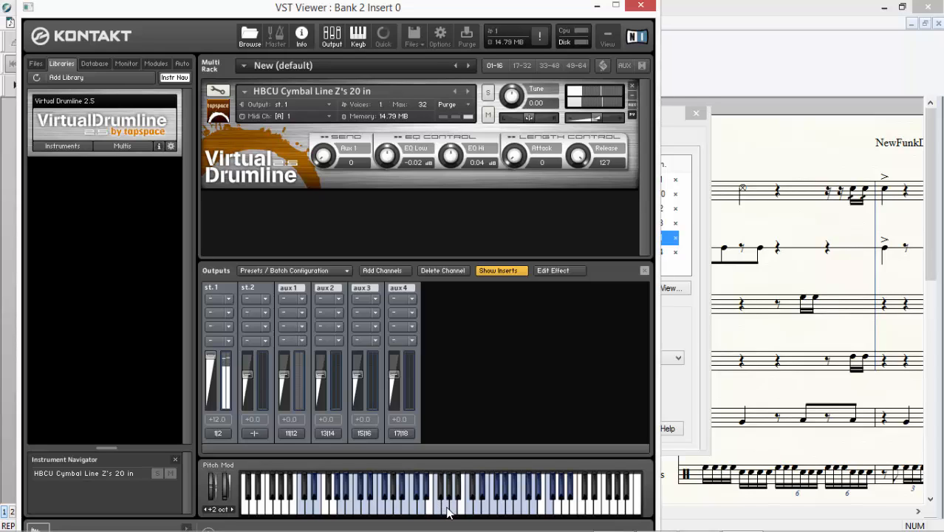
{"action": "left_click", "coordinate": [445, 508]}
{"action": "left_click", "coordinate": [456, 508]}
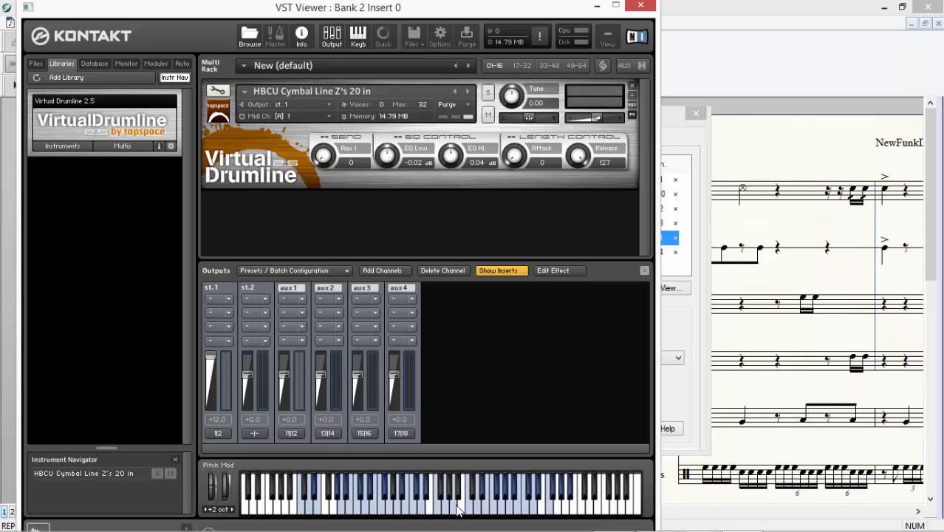
{"action": "left_click", "coordinate": [455, 509]}
{"action": "left_click", "coordinate": [594, 6]}
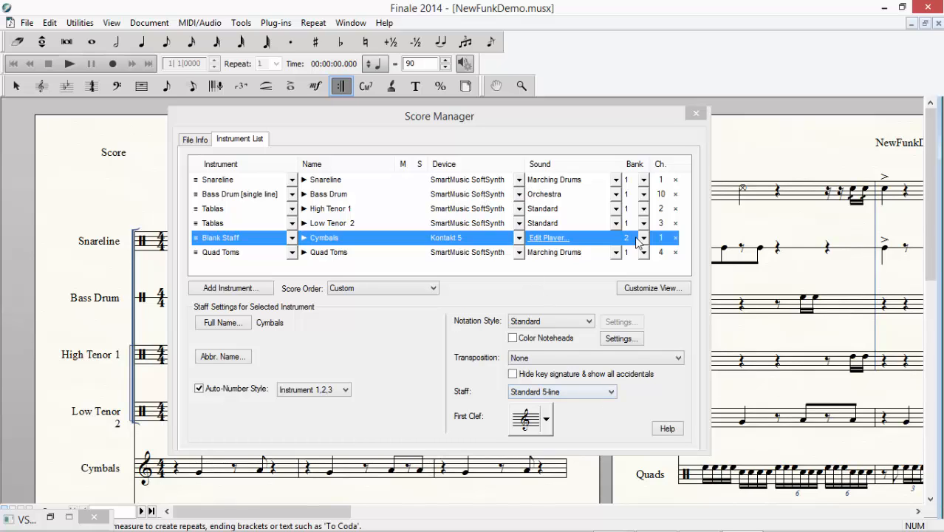
{"action": "left_click", "coordinate": [695, 114]}
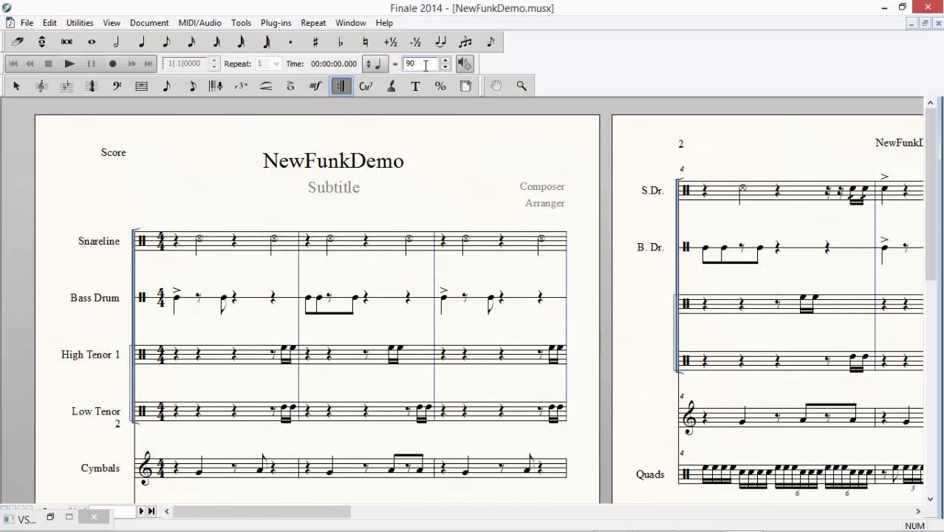
Choose Marching Band as the Human Playback style in the playback settings
{"action": "left_click", "coordinate": [463, 64]}
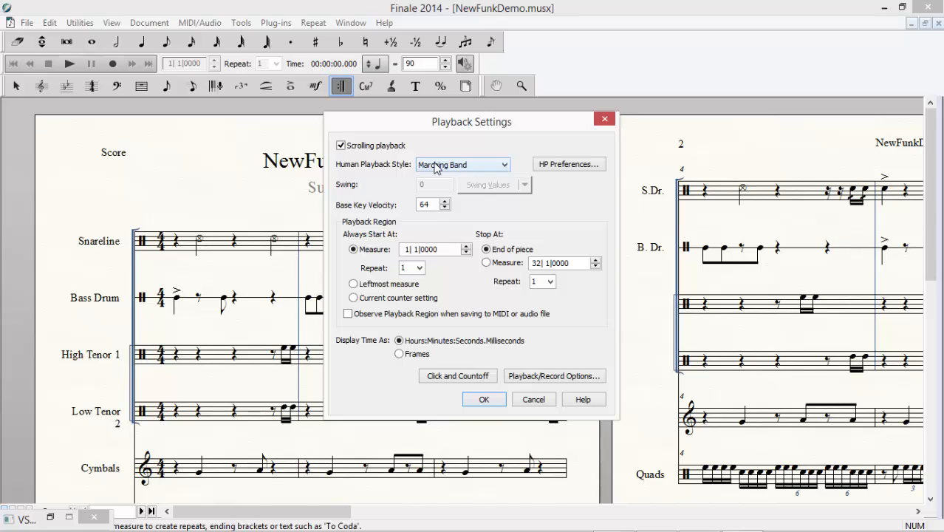
{"action": "left_click", "coordinate": [436, 166]}
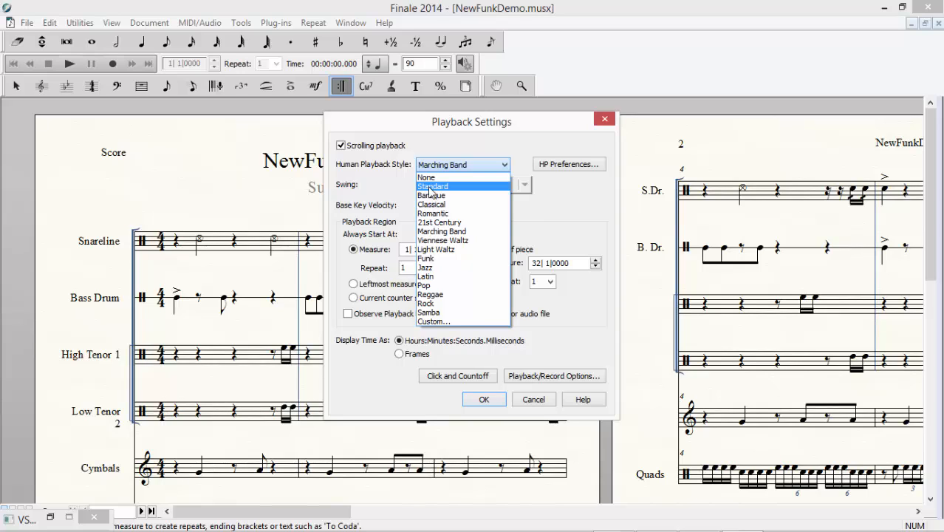
{"action": "left_click", "coordinate": [441, 233]}
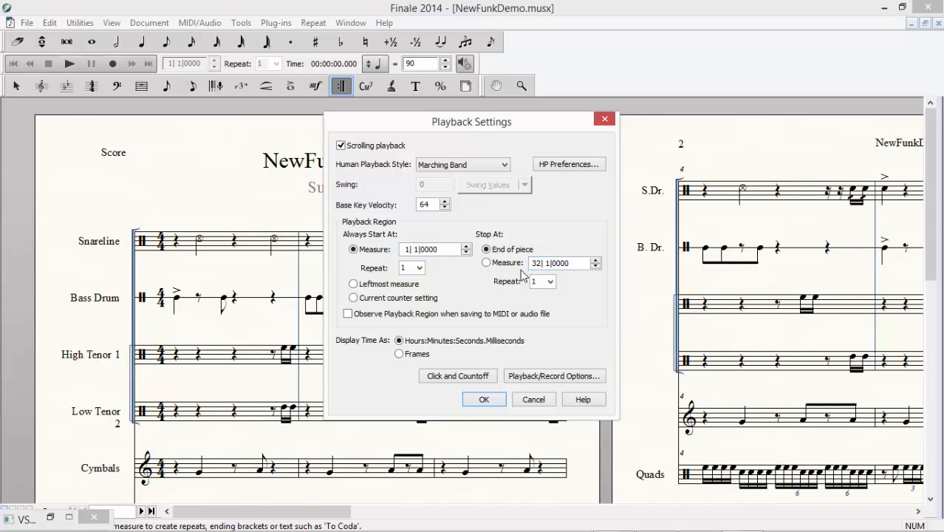
Set the countoff to Always and the click to Never, and confirm the playback settings
{"action": "left_click", "coordinate": [455, 379]}
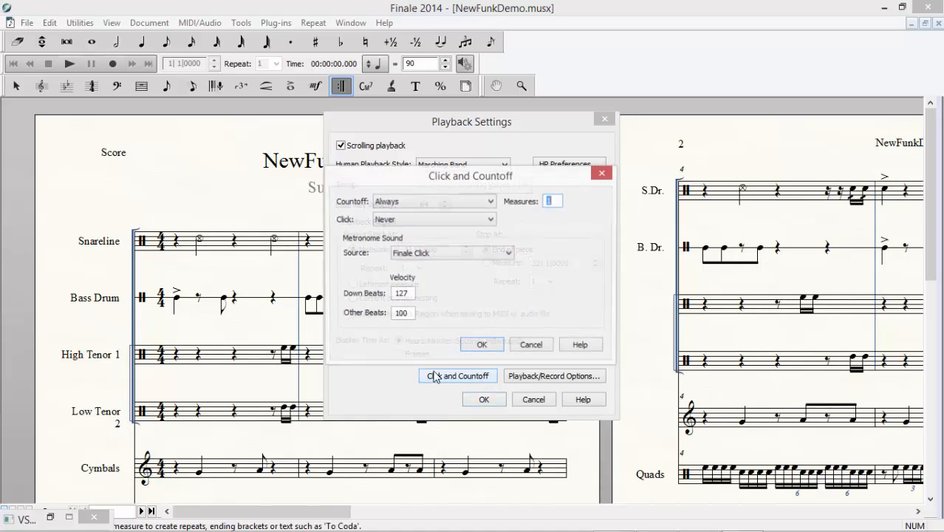
{"action": "left_click", "coordinate": [400, 219]}
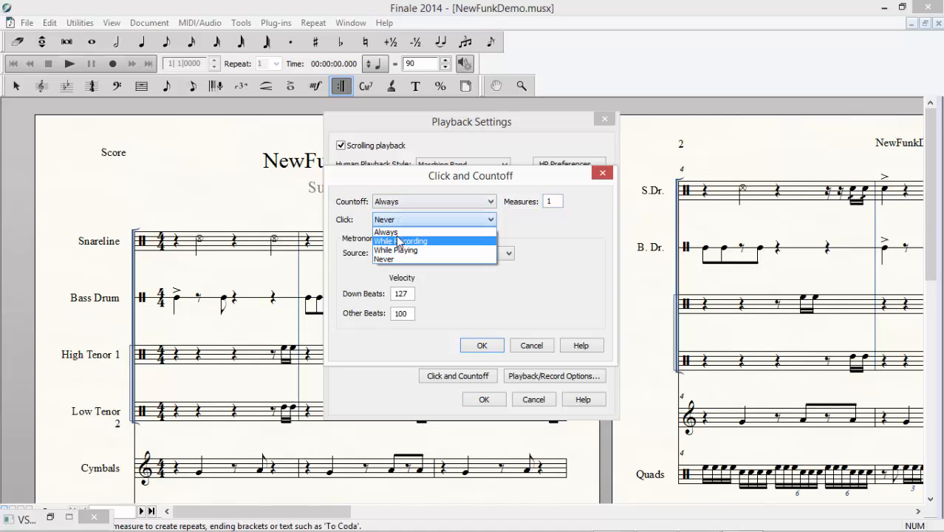
{"action": "left_click", "coordinate": [399, 260]}
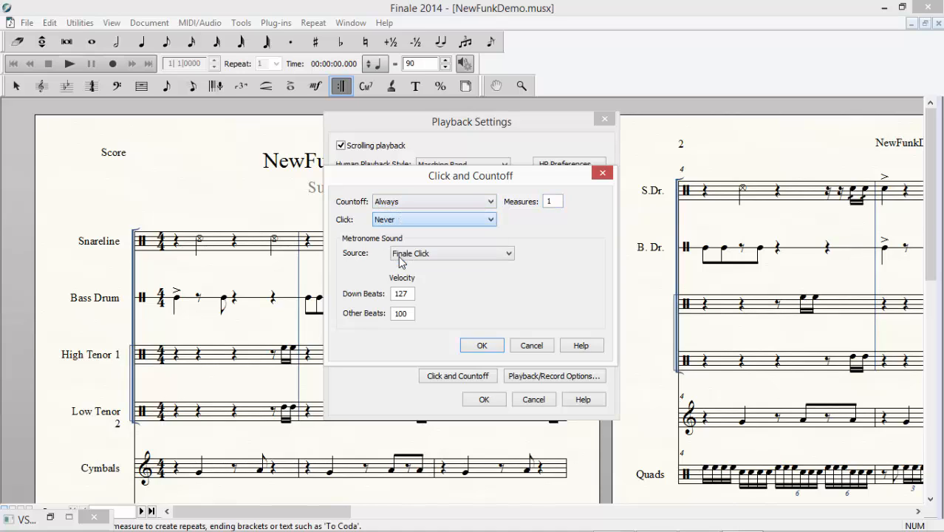
{"action": "left_click", "coordinate": [391, 207]}
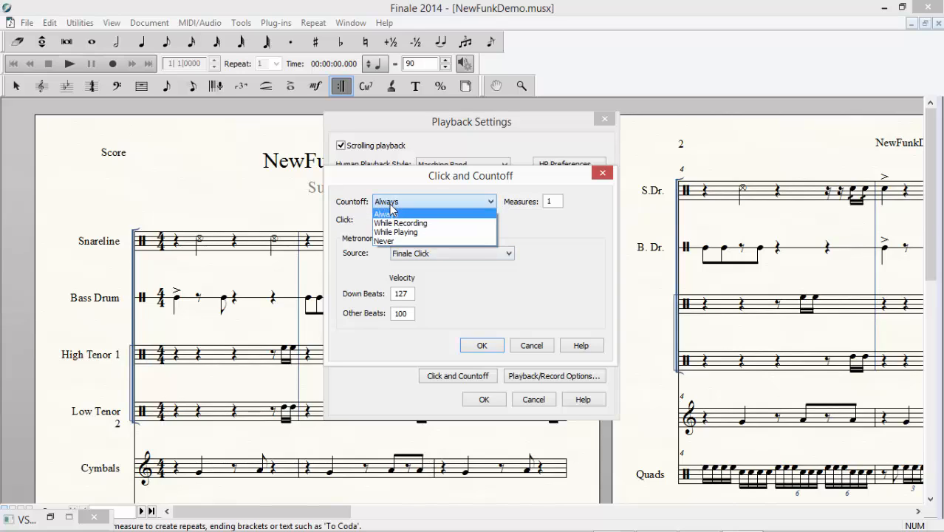
{"action": "left_click", "coordinate": [394, 213]}
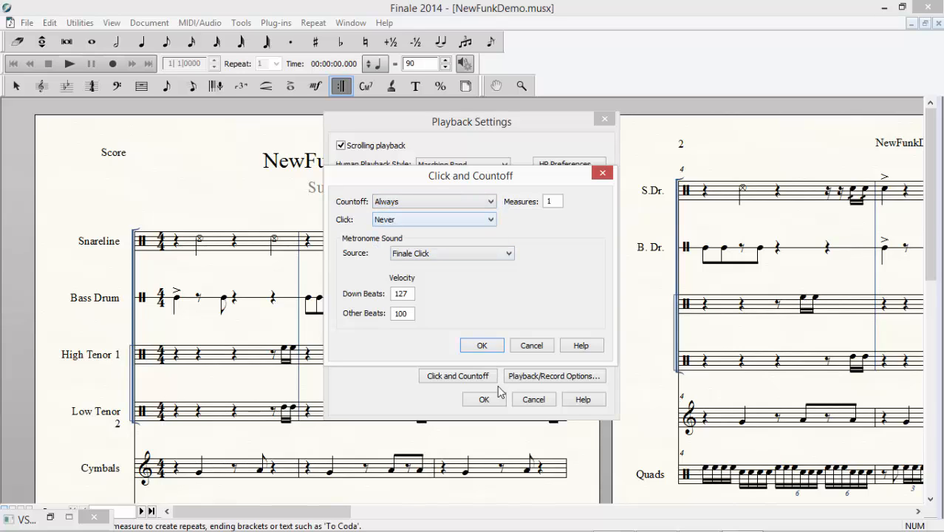
{"action": "left_click", "coordinate": [482, 345]}
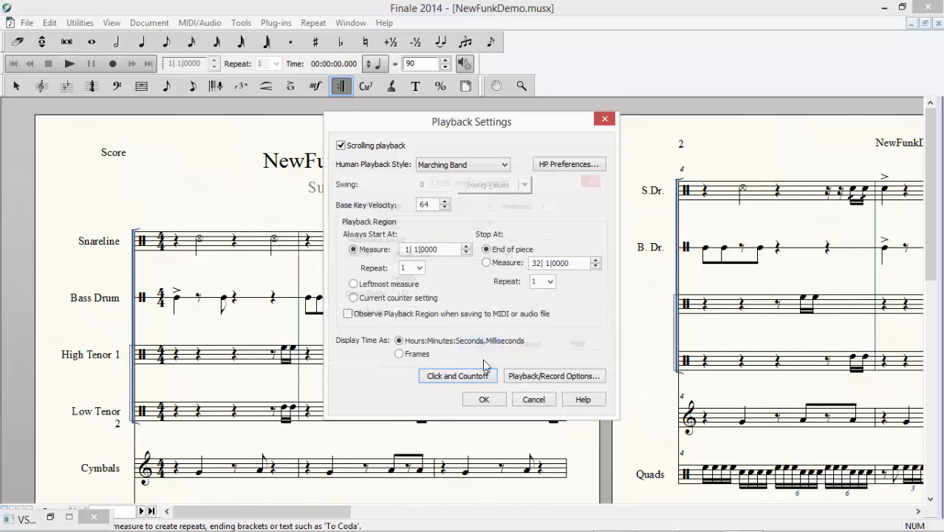
{"action": "left_click", "coordinate": [484, 399]}
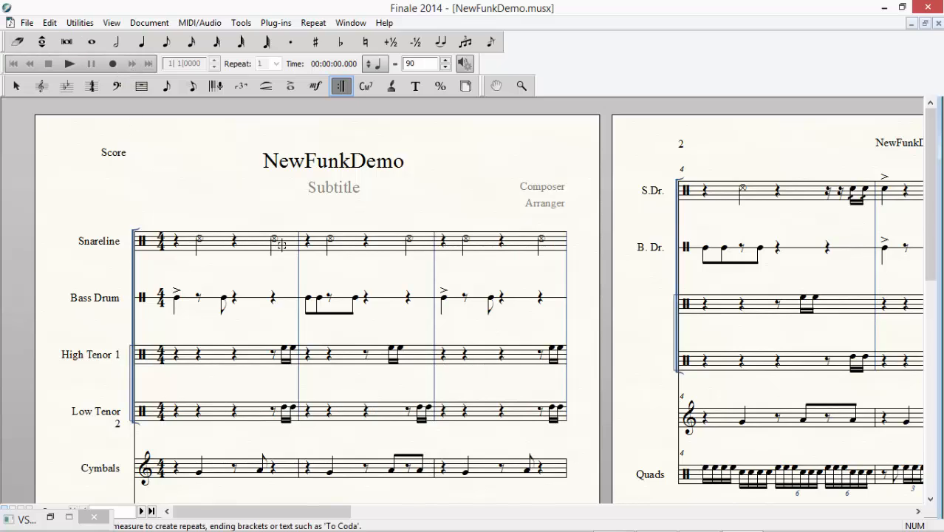
Clear the first Snareline measure and choose the quarter note as the entry duration
{"action": "left_click", "coordinate": [16, 85]}
{"action": "left_click_drag", "start_coordinate": [291, 220], "coordinate": [172, 266]}
{"action": "key", "text": "Delete"}
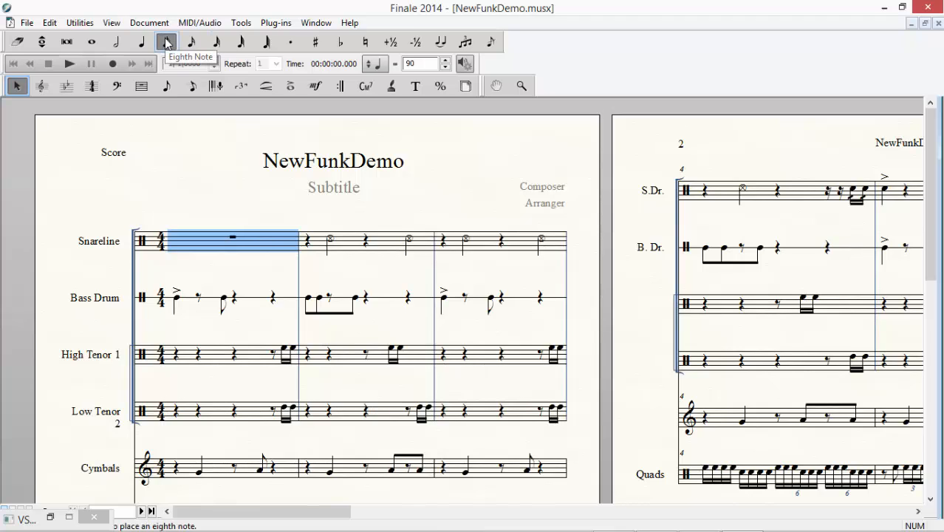
{"action": "left_click", "coordinate": [143, 42]}
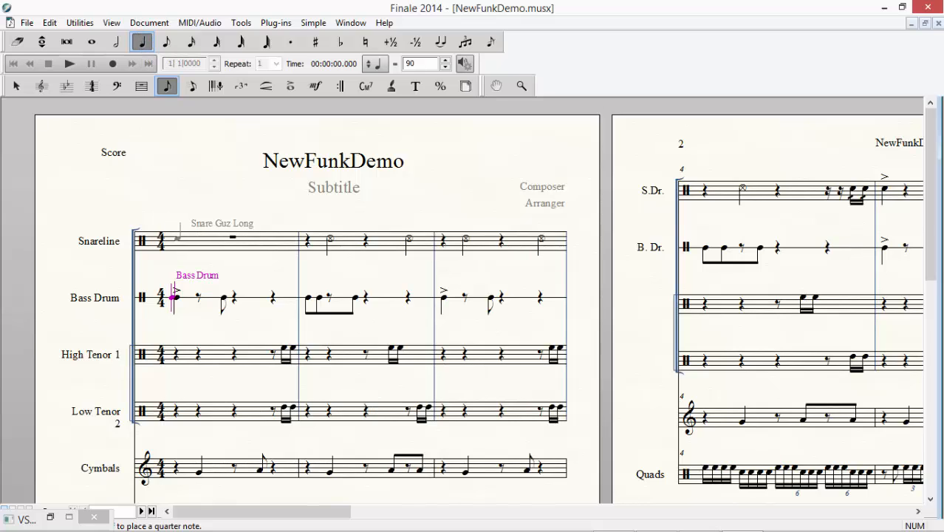
Try a quarter note on beat one of the first Snareline measure, cycling through percussion note types, and delete it
{"action": "left_click", "coordinate": [177, 239]}
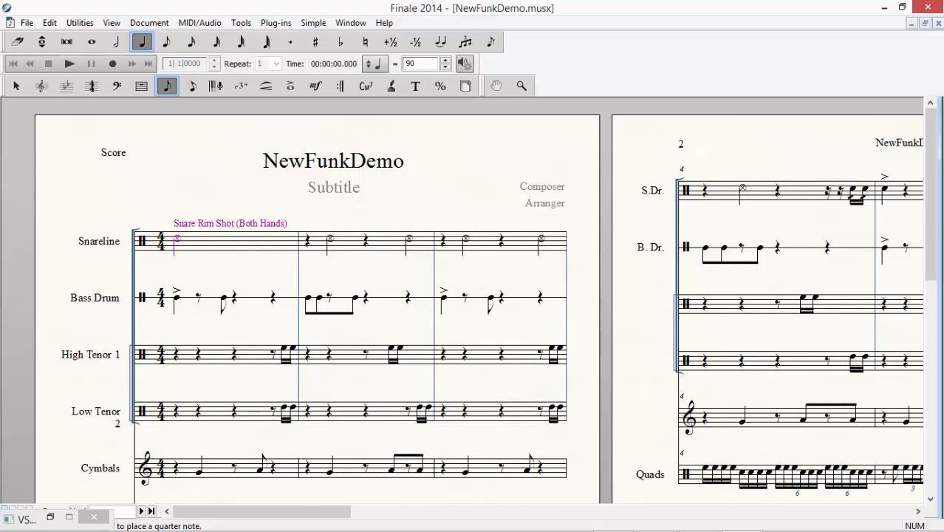
{"action": "key", "text": "Up"}
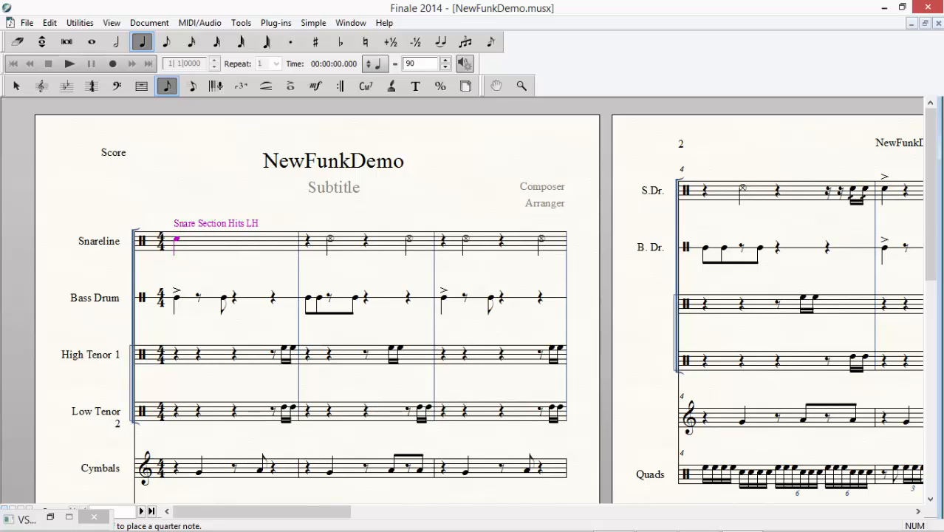
{"action": "key", "text": "Up"}
{"action": "key", "text": "Up"}
{"action": "key", "text": "Up"}
{"action": "key", "text": "Up"}
{"action": "key", "text": "Up"}
{"action": "key", "text": "Up"}
{"action": "key", "text": "Right"}
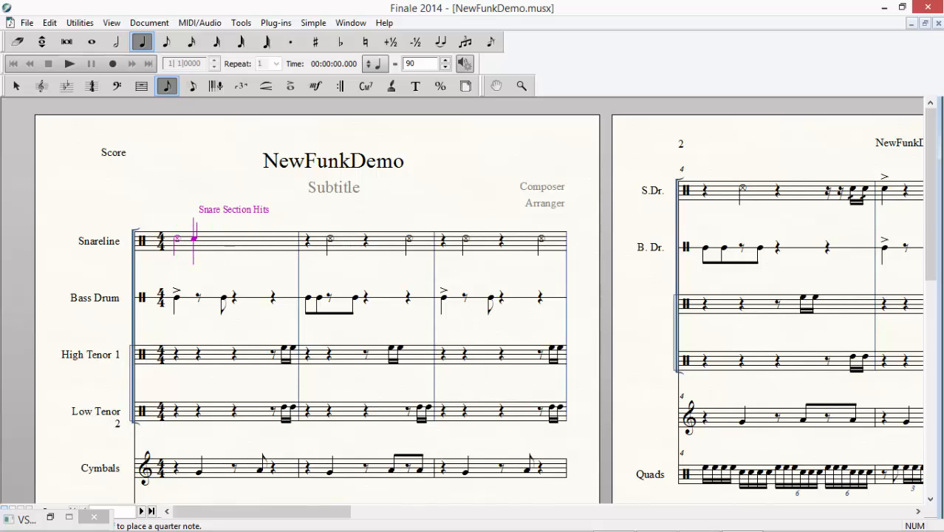
{"action": "key", "text": "Left"}
{"action": "key", "text": "Delete"}
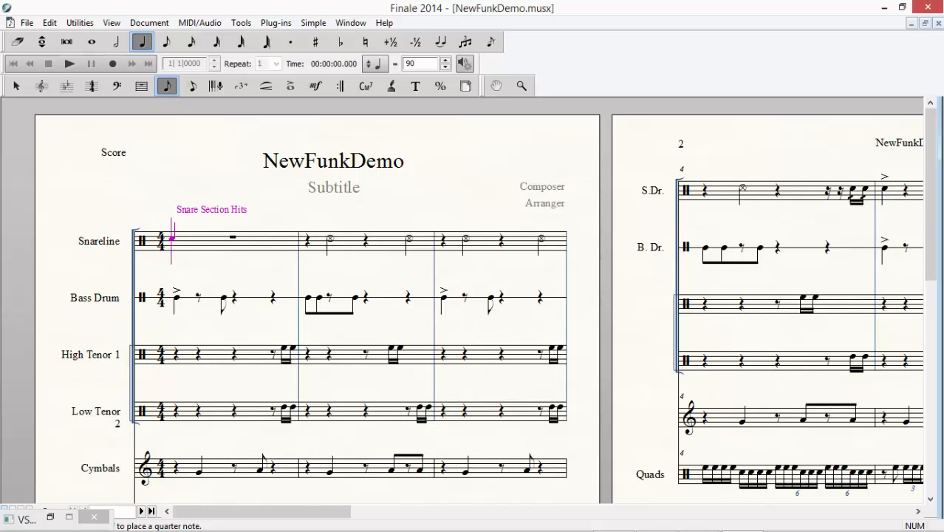
Fill the first Snareline measure with quarter rests on beats one and three and Snare Section Cross Shots quarter notes on beats two and four
{"action": "key", "text": "5"}
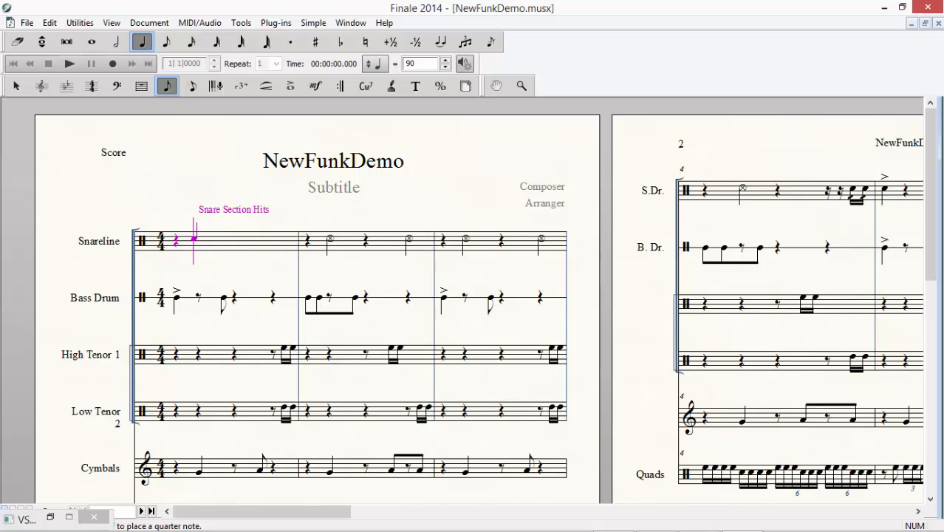
{"action": "key", "text": "Up"}
{"action": "key", "text": "Up"}
{"action": "key", "text": "Up"}
{"action": "key", "text": "Up"}
{"action": "key", "text": "Up"}
{"action": "key", "text": "Up"}
{"action": "key", "text": "Up"}
{"action": "key", "text": "Up"}
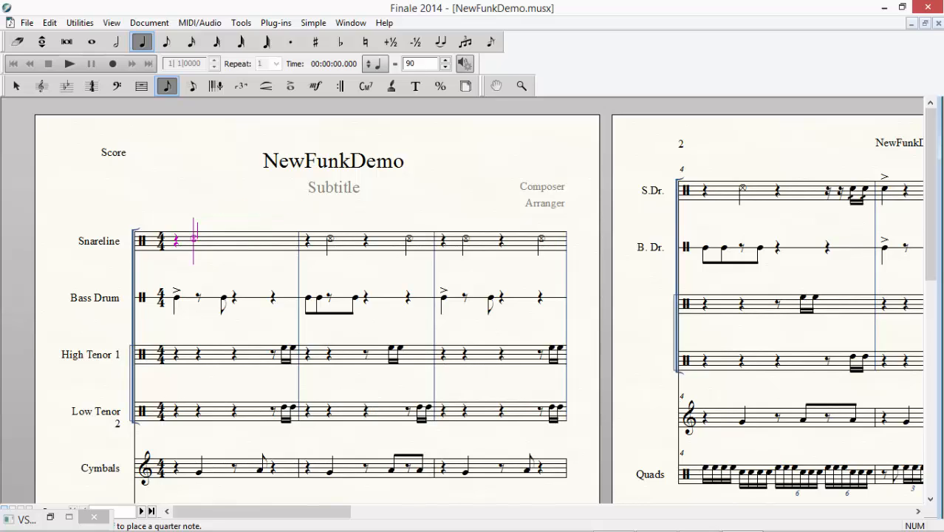
{"action": "key", "text": "Return"}
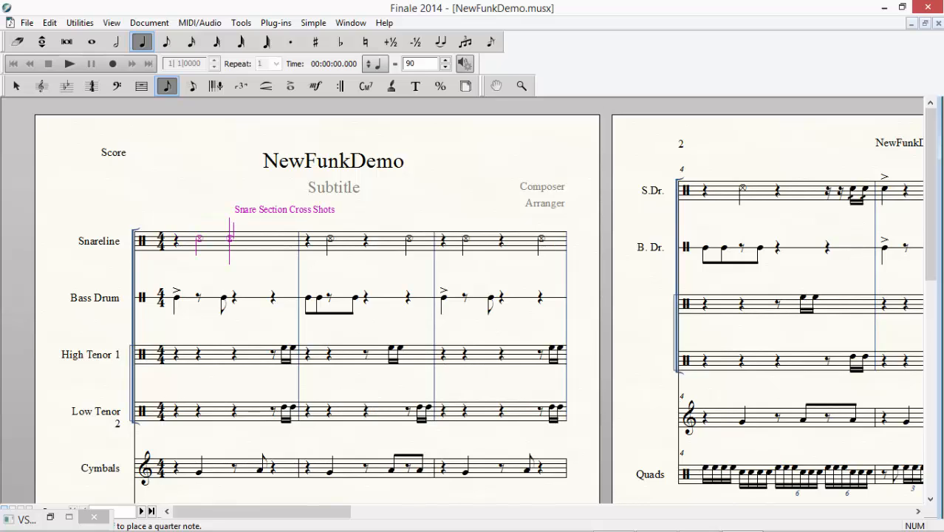
{"action": "key", "text": "BackSpace"}
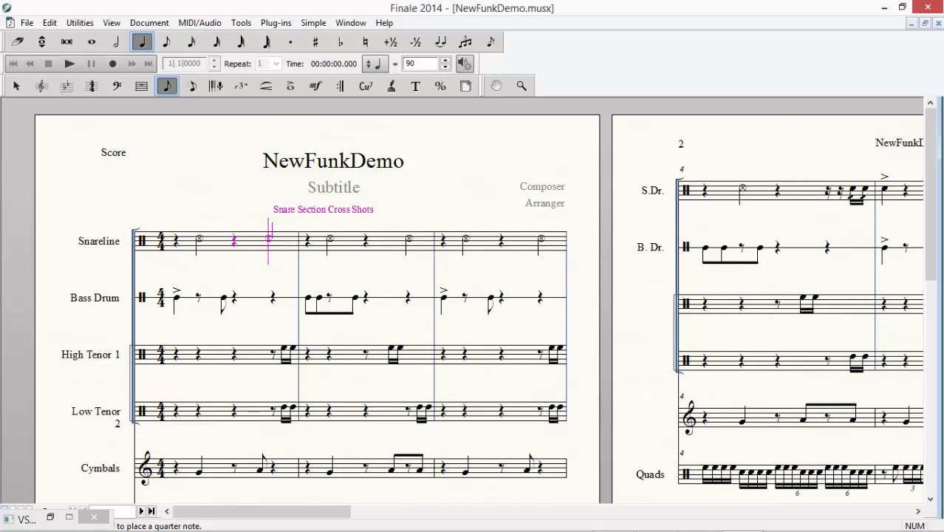
{"action": "key", "text": "Return"}
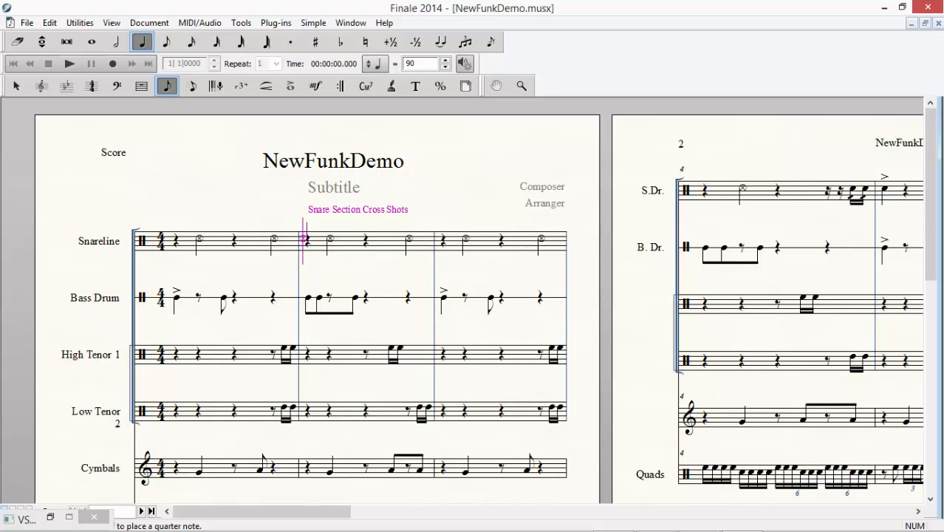
Try to attach the accent articulation to the second Bass Drum note in the first measure
{"action": "left_click", "coordinate": [294, 87]}
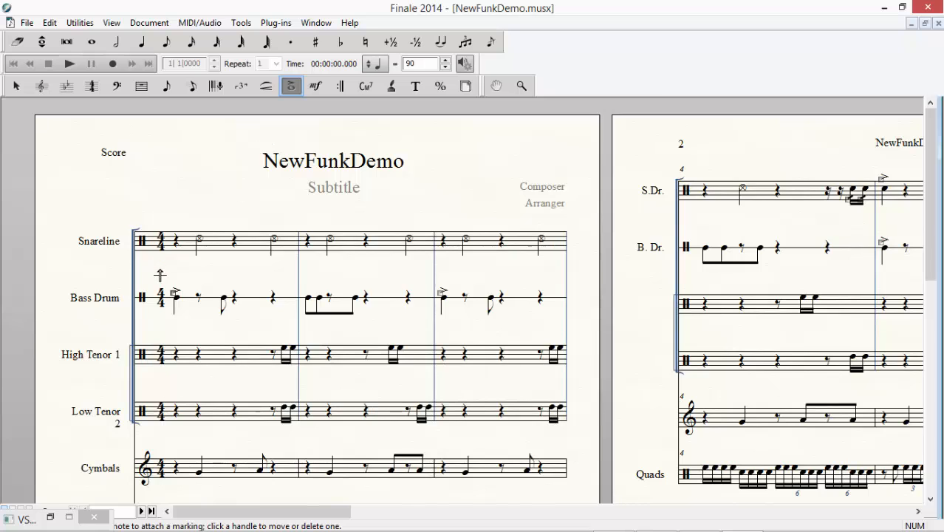
{"action": "left_click", "coordinate": [212, 307]}
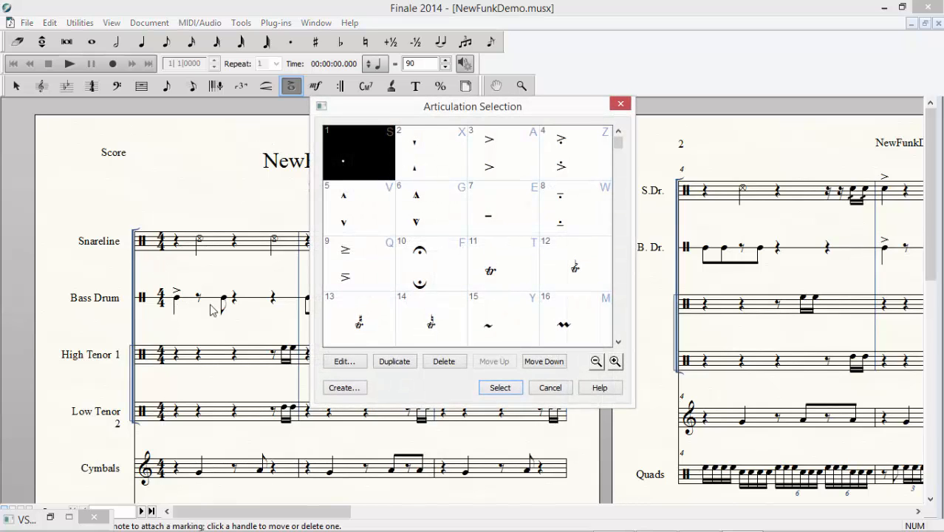
{"action": "left_click", "coordinate": [490, 151]}
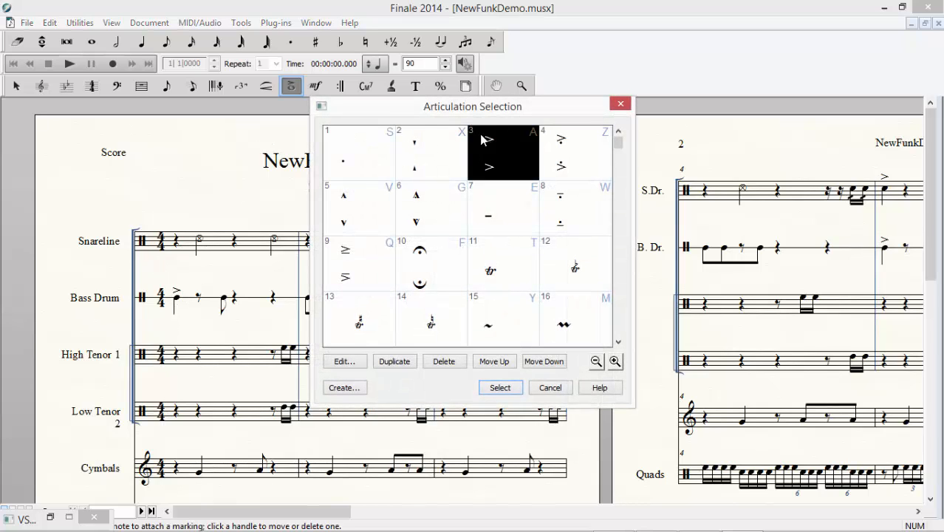
{"action": "double_click", "coordinate": [488, 158]}
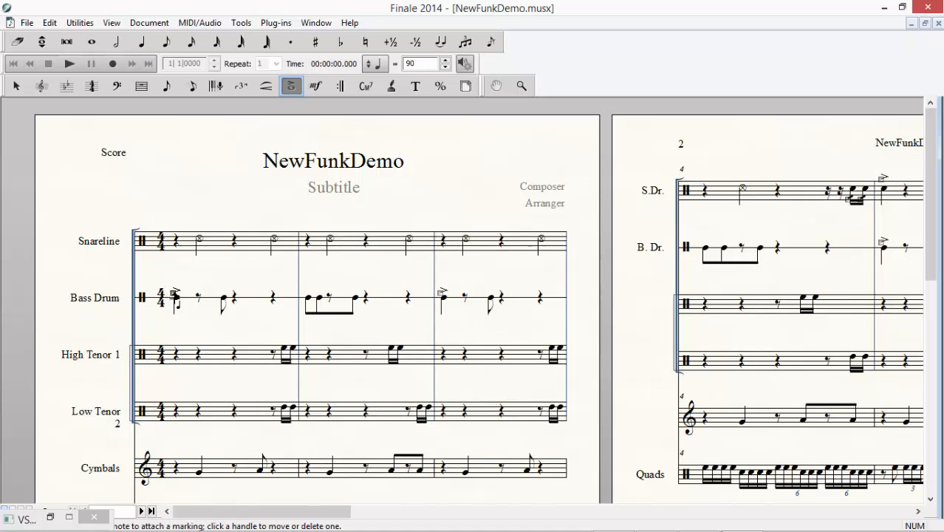
Examine the accent articulation's playback effect options and velocity percentages in the Articulation Designer, starting from the first Bass Drum note
{"action": "left_click", "coordinate": [175, 297]}
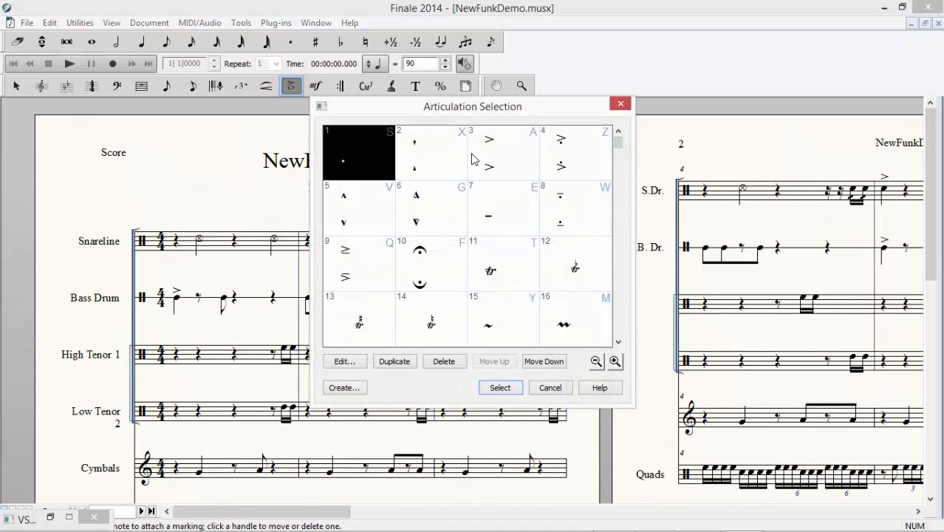
{"action": "left_click", "coordinate": [473, 159]}
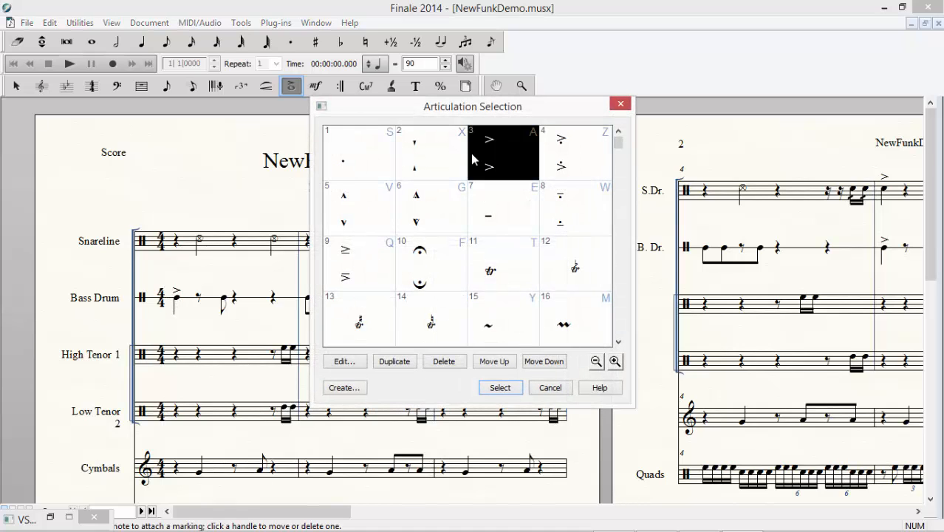
{"action": "left_click", "coordinate": [344, 363]}
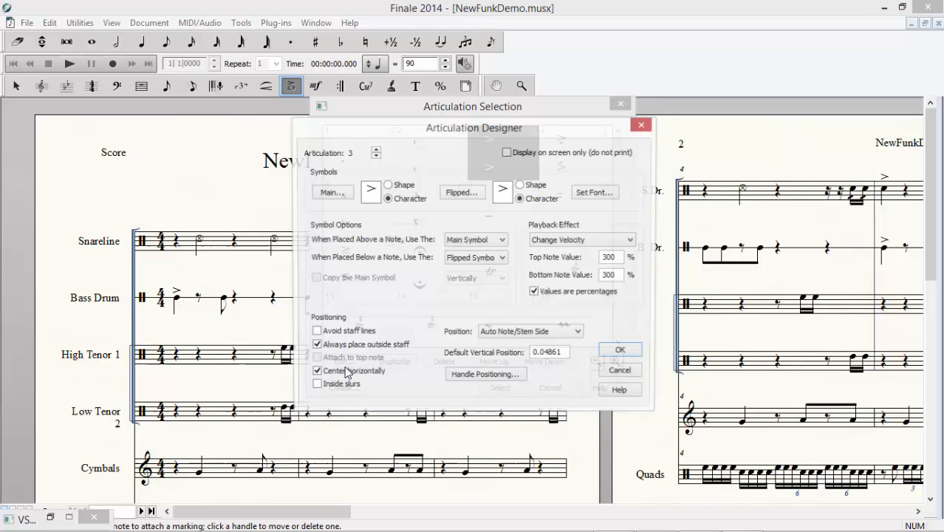
{"action": "double_click", "coordinate": [564, 242]}
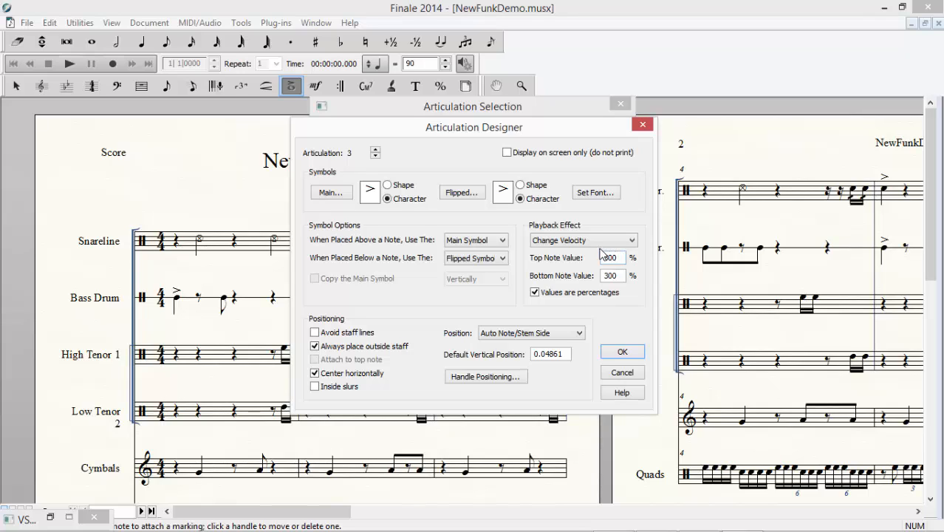
{"action": "left_click", "coordinate": [600, 244]}
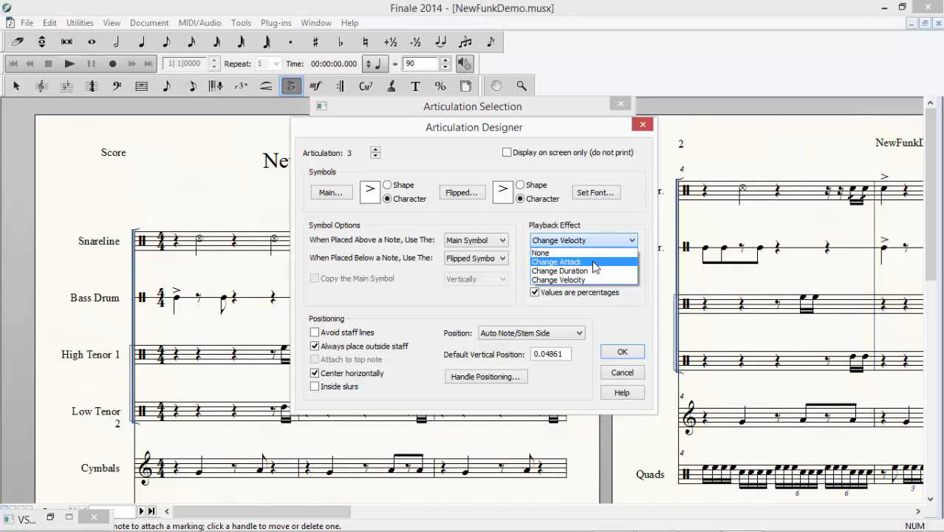
{"action": "left_click", "coordinate": [626, 353]}
{"action": "left_click", "coordinate": [624, 353]}
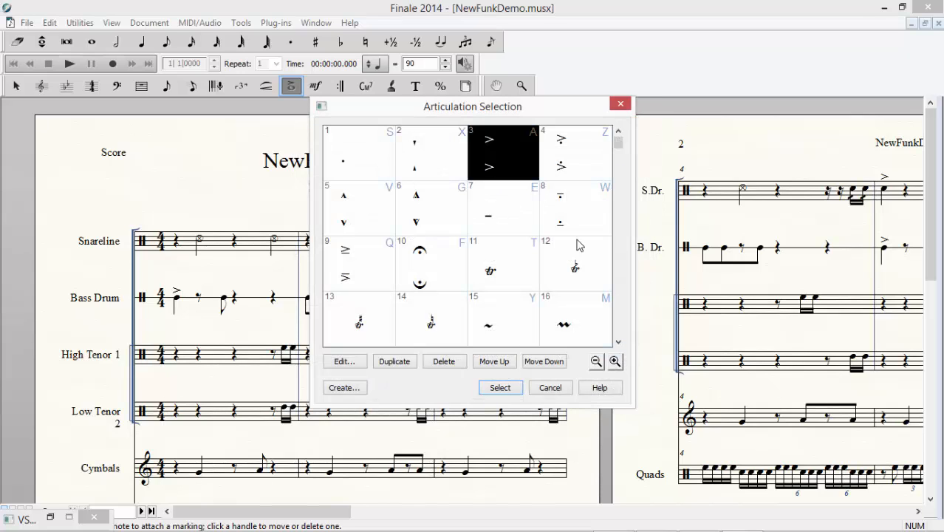
Look through the available articulations for the beat-four note of the first Snareline measure without attaching any
{"action": "left_click", "coordinate": [619, 104]}
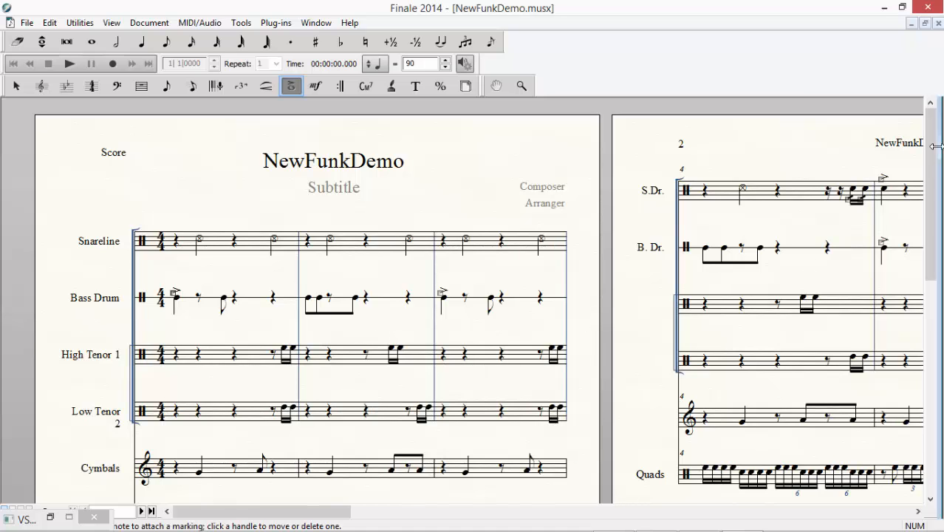
{"action": "mouse_move", "coordinate": [930, 148]}
{"action": "left_mouse_down"}
{"action": "mouse_move", "coordinate": [930, 232]}
{"action": "mouse_move", "coordinate": [929, 160]}
{"action": "left_mouse_up"}
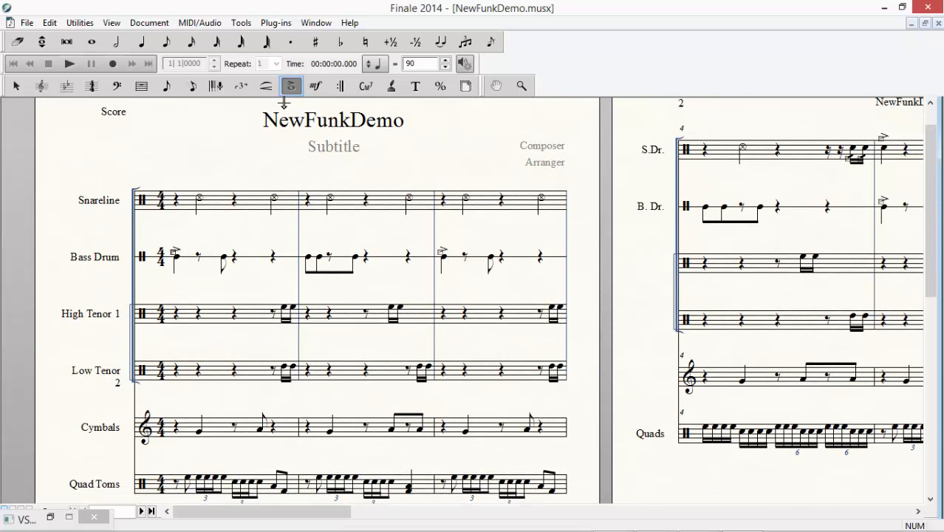
{"action": "left_click", "coordinate": [273, 203]}
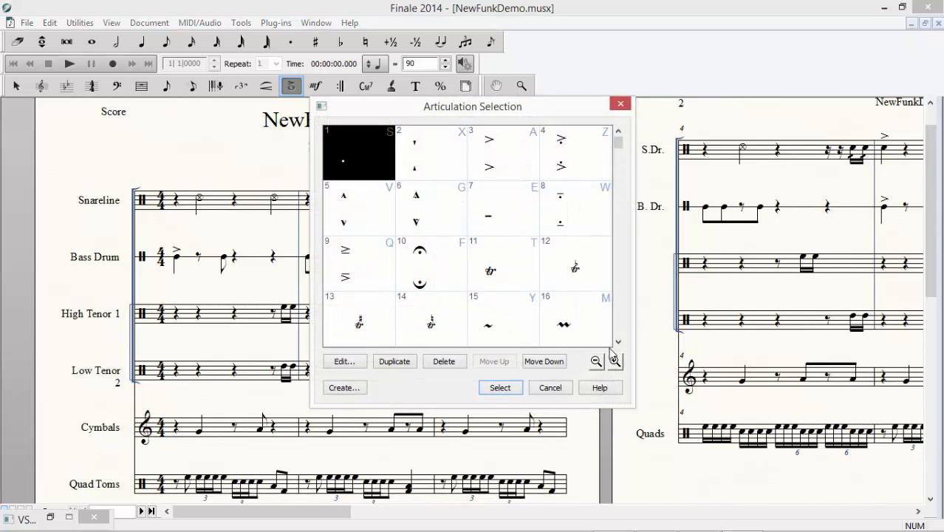
{"action": "scroll", "coordinate": [618, 344], "scroll_direction": "down", "scroll_amount": 7}
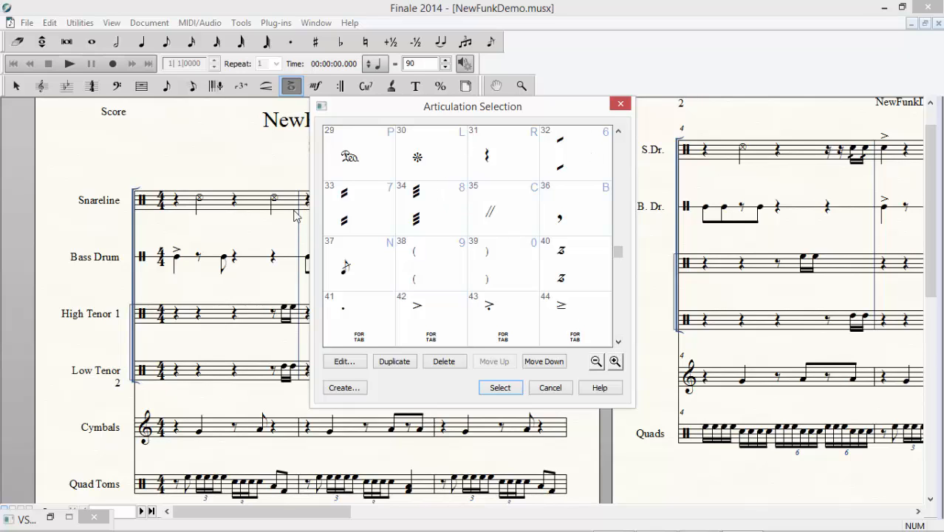
{"action": "left_click", "coordinate": [625, 103]}
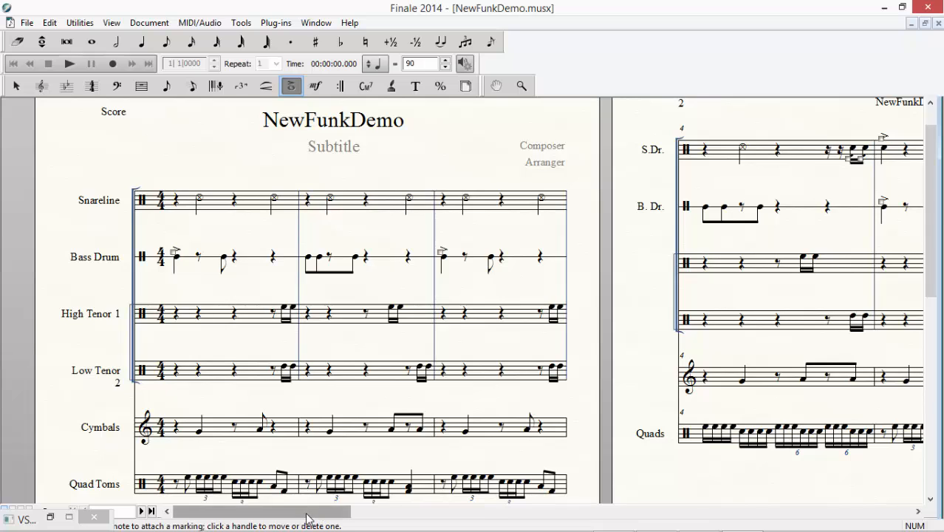
Clear the snare drum part in measure 8 and enter a Snare Section Hits whole note there
{"action": "left_click_drag", "start_coordinate": [308, 515], "coordinate": [421, 491]}
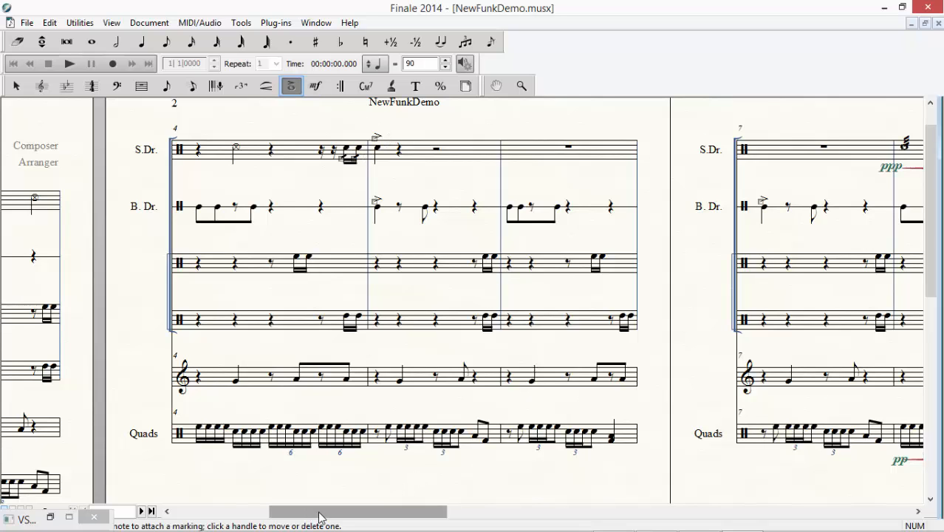
{"action": "left_click_drag", "start_coordinate": [319, 513], "coordinate": [425, 476]}
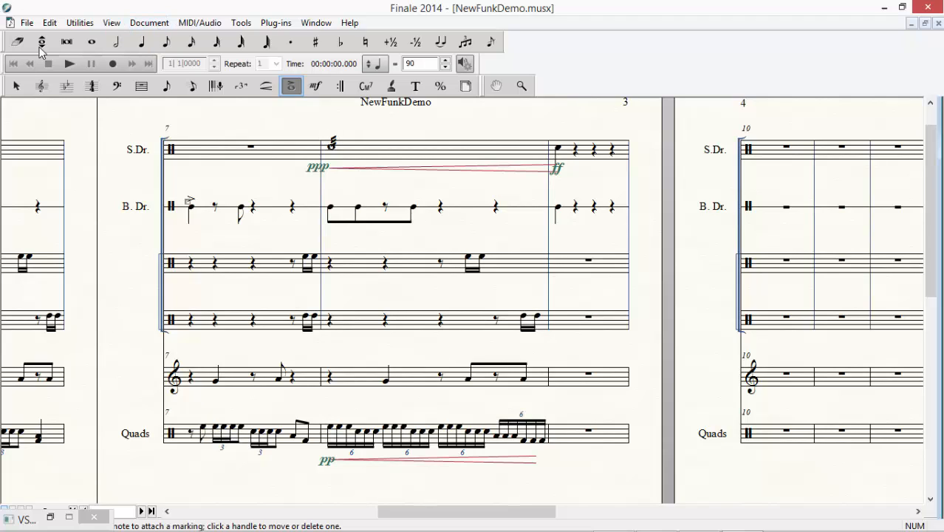
{"action": "left_click", "coordinate": [16, 85]}
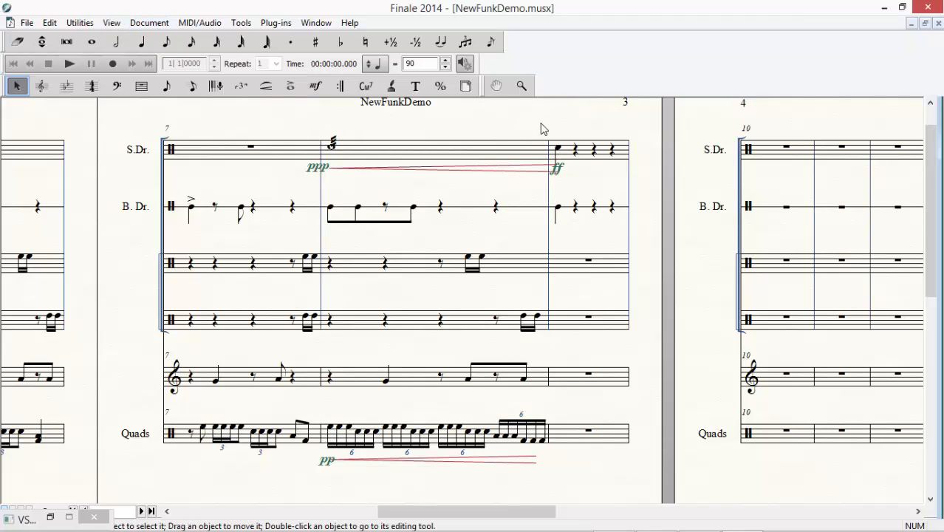
{"action": "left_click_drag", "start_coordinate": [543, 126], "coordinate": [325, 158]}
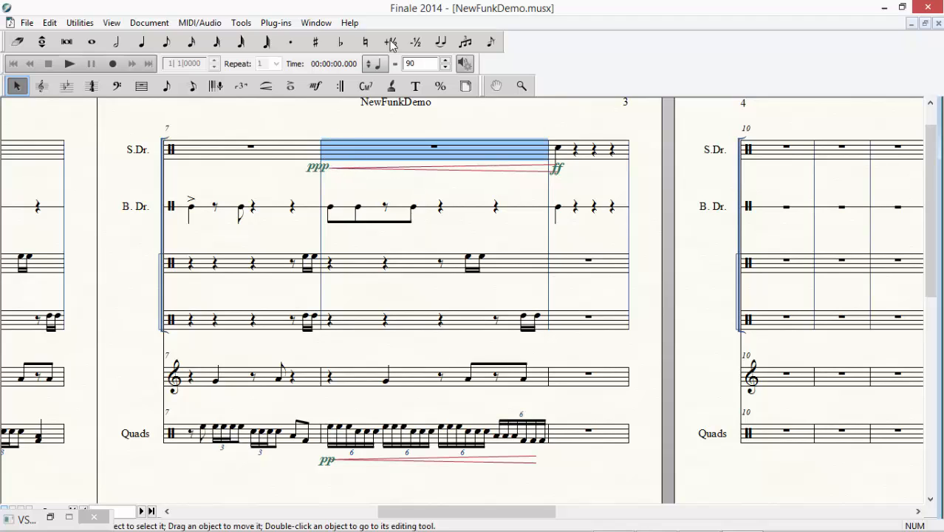
{"action": "left_click", "coordinate": [93, 41]}
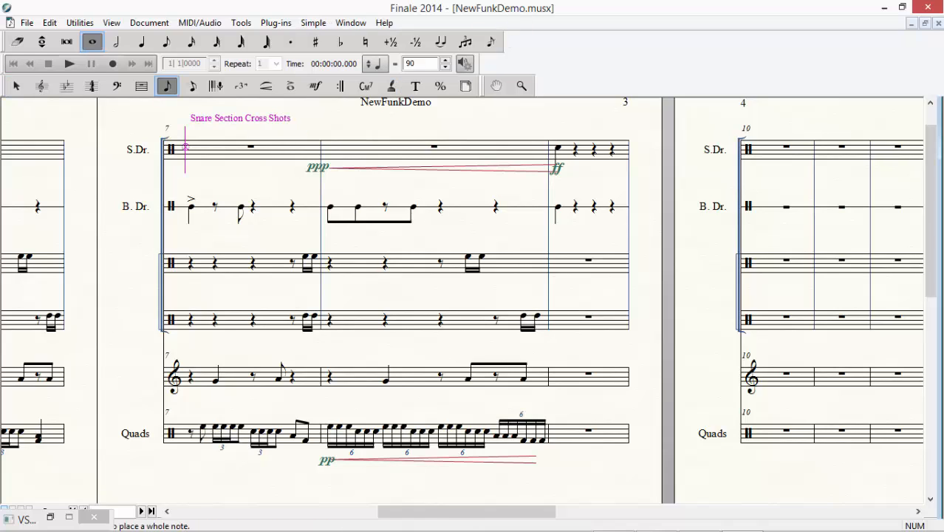
{"action": "left_click", "coordinate": [347, 142]}
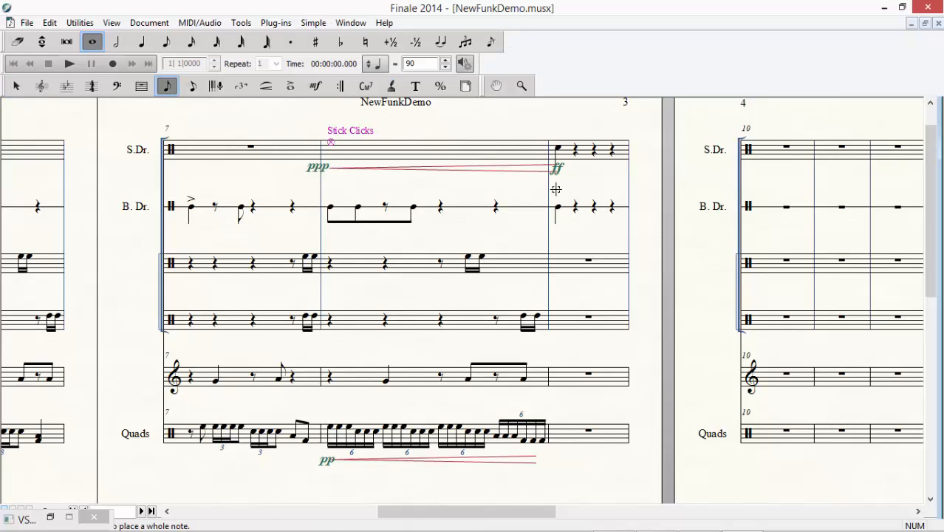
{"action": "key", "text": "Down"}
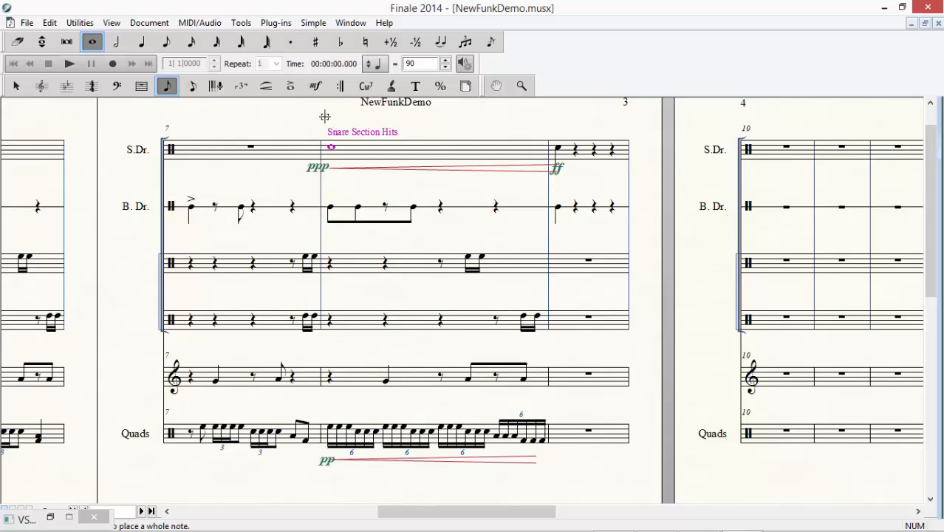
{"action": "key", "text": "Right"}
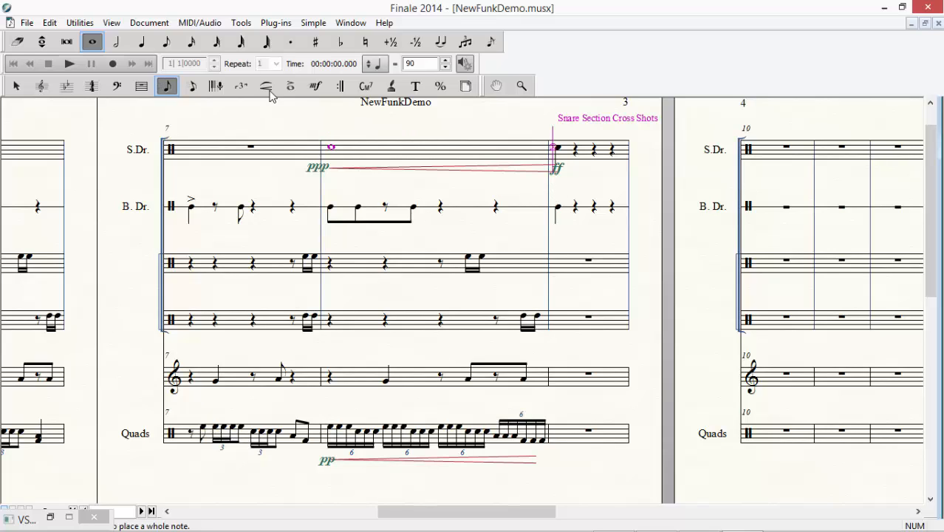
Attach the three-slash tremolo articulation to the snare drum whole note in measure 8 for a roll
{"action": "left_click", "coordinate": [314, 83]}
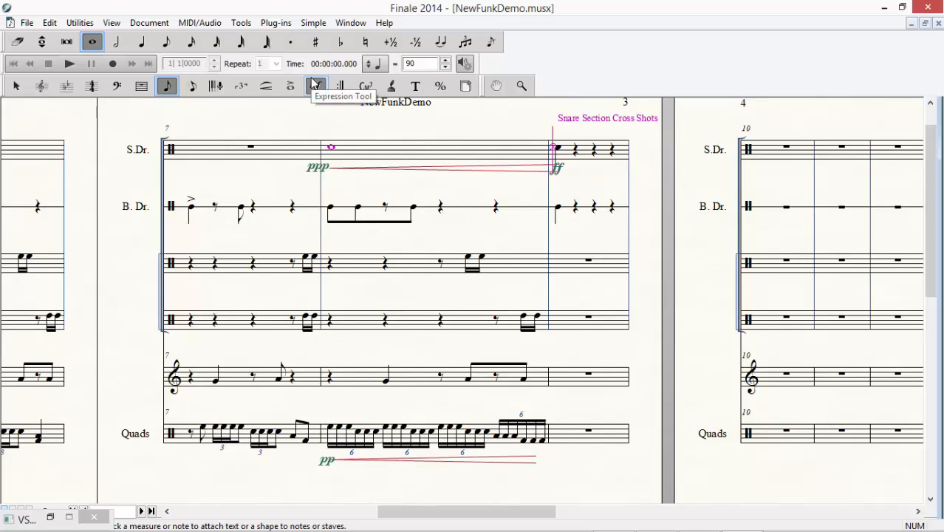
{"action": "left_click", "coordinate": [291, 86]}
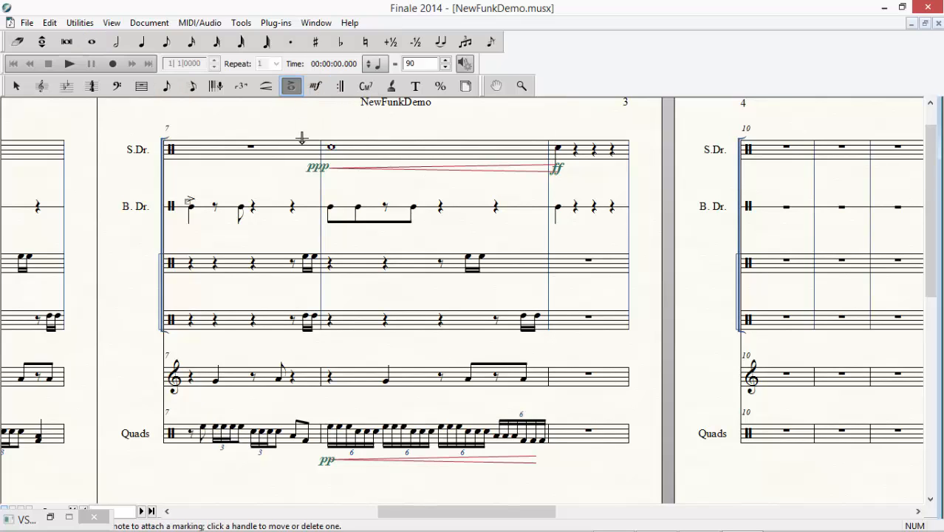
{"action": "left_click", "coordinate": [332, 146]}
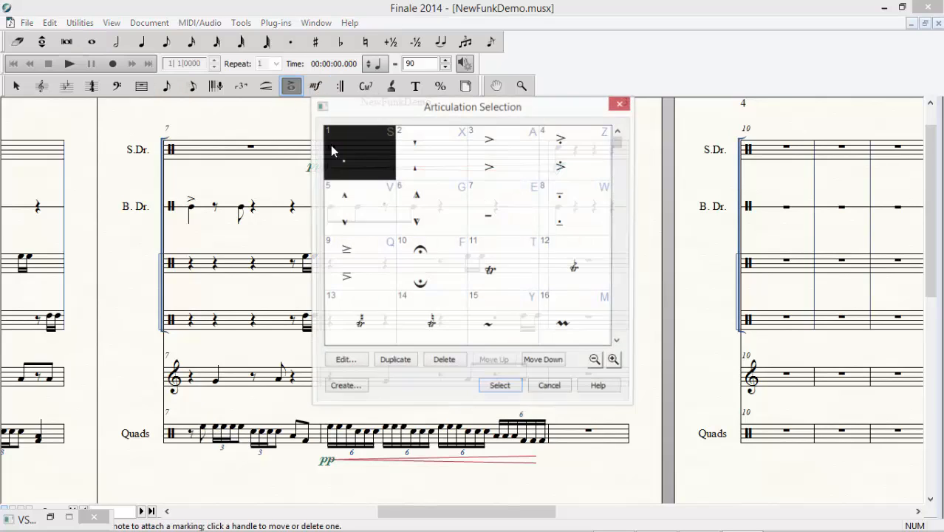
{"action": "left_click", "coordinate": [618, 342]}
{"action": "left_click", "coordinate": [617, 342]}
{"action": "left_click", "coordinate": [617, 341]}
{"action": "left_click", "coordinate": [617, 341]}
{"action": "left_click", "coordinate": [617, 341]}
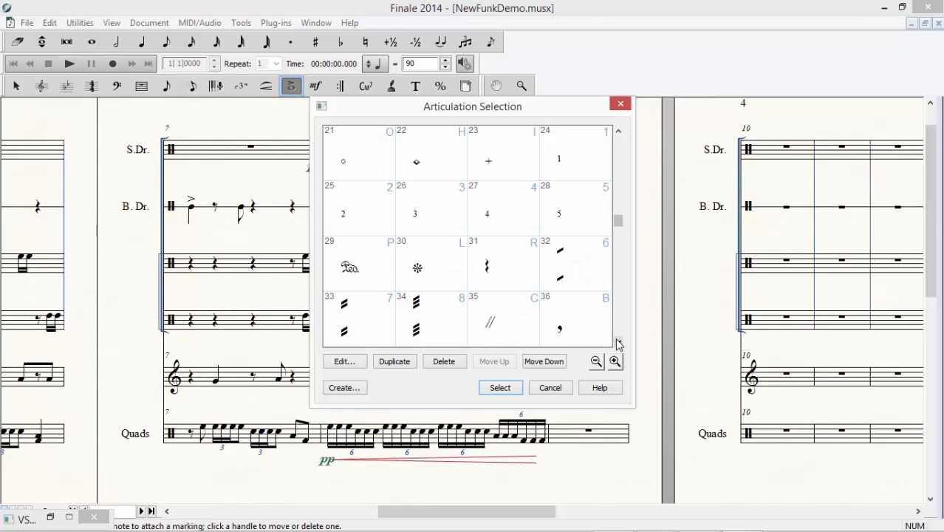
{"action": "left_click", "coordinate": [617, 341]}
{"action": "double_click", "coordinate": [452, 261]}
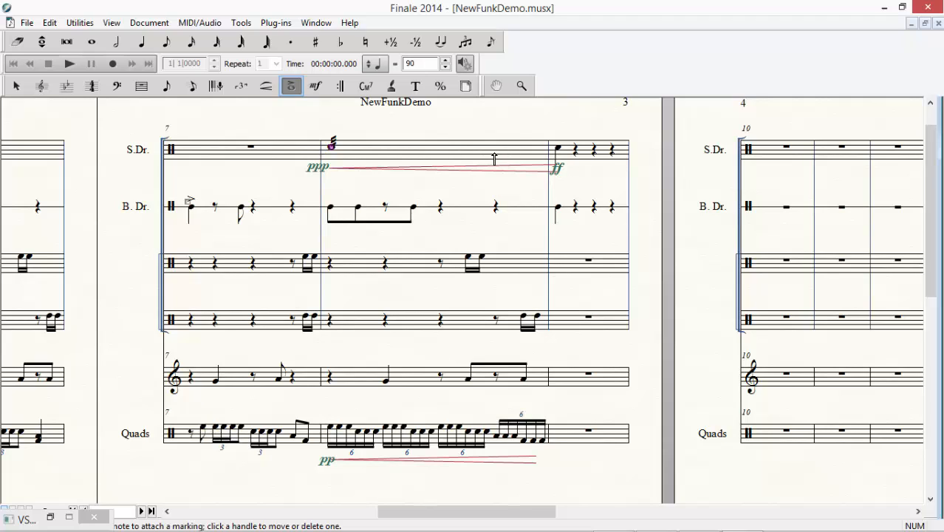
Examine the crescendo hairpin shape and the dynamics choices behind the ppp marking under snare drum measure 8
{"action": "left_click", "coordinate": [267, 86]}
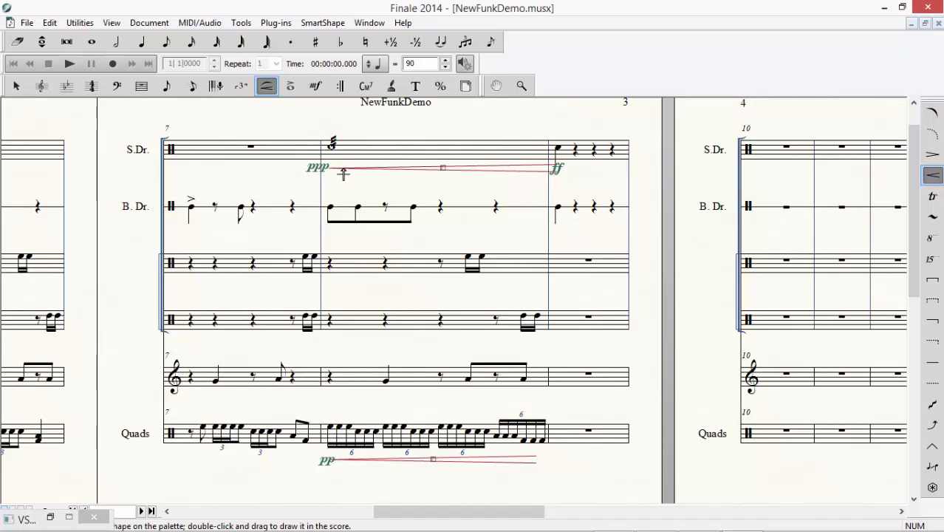
{"action": "mouse_move", "coordinate": [330, 178]}
{"action": "left_mouse_down"}
{"action": "mouse_move", "coordinate": [387, 189]}
{"action": "mouse_move", "coordinate": [532, 182]}
{"action": "mouse_move", "coordinate": [338, 186]}
{"action": "left_mouse_up"}
{"action": "left_click", "coordinate": [315, 87]}
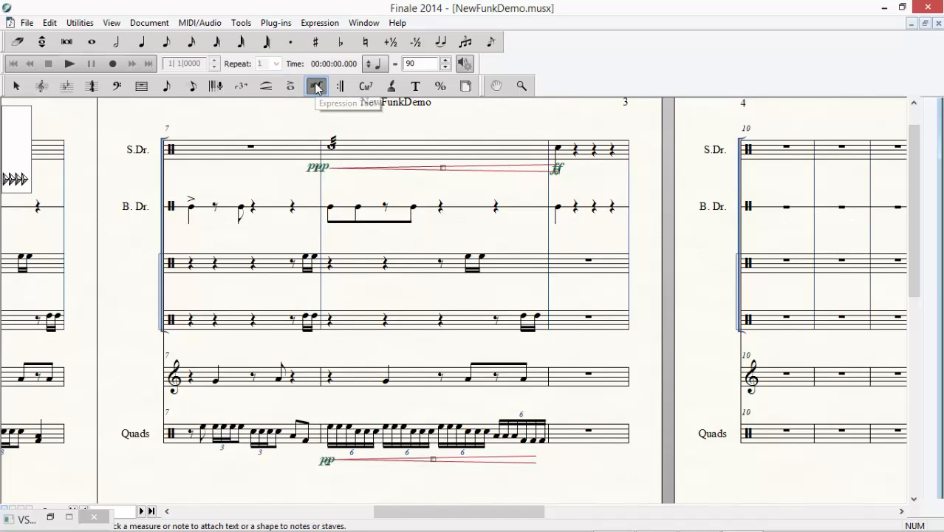
{"action": "double_click", "coordinate": [317, 166]}
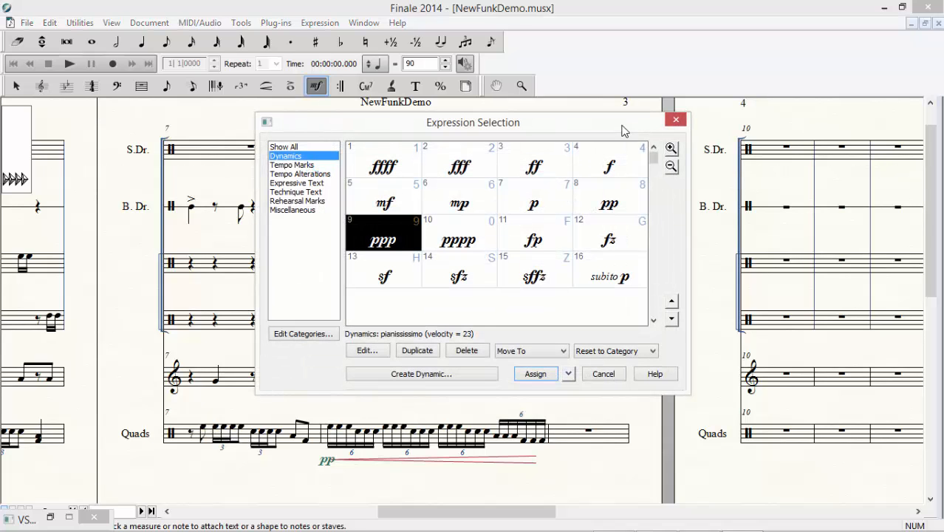
{"action": "left_click", "coordinate": [676, 119]}
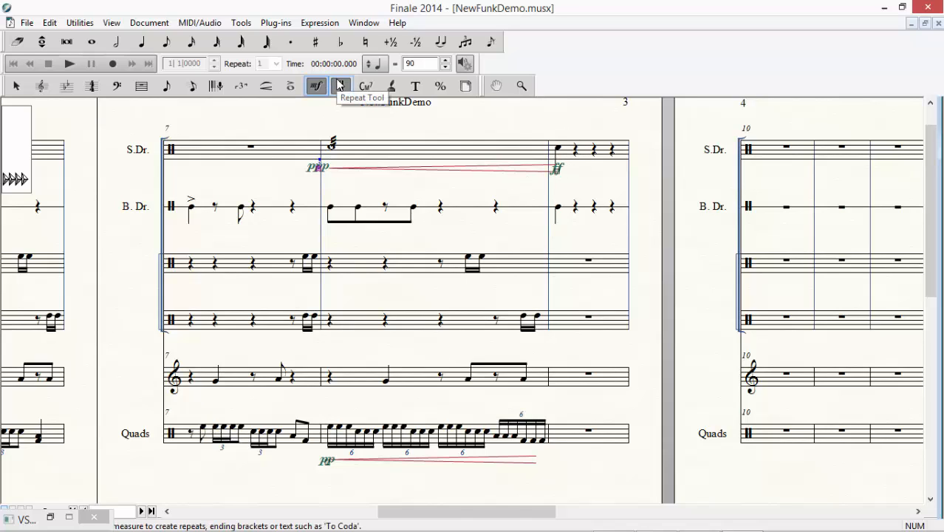
Try R sticking letters as lyrics under the upper tenor staff in measure 7 and erase them
{"action": "left_click", "coordinate": [392, 88]}
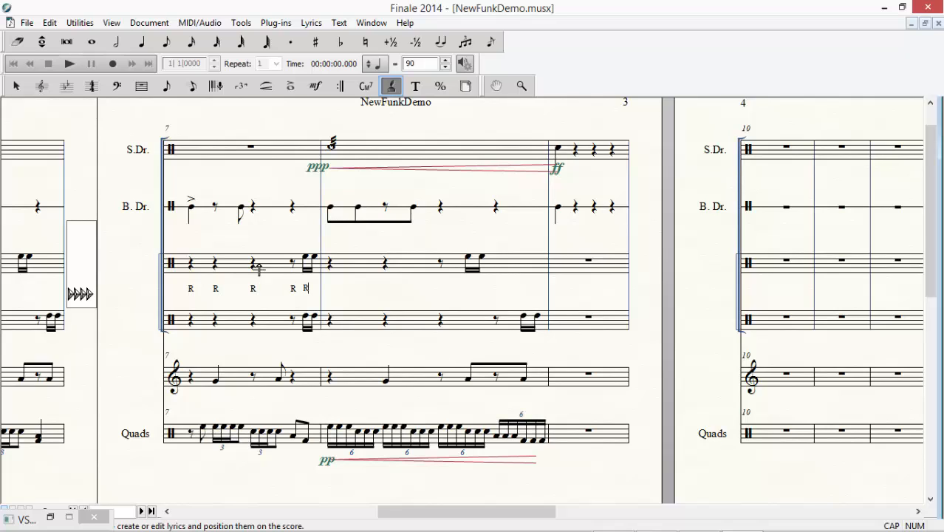
{"action": "key", "text": "BackSpace"}
{"action": "key", "text": "BackSpace"}
Clear all notes from the Quads staff in measure 4
{"action": "scroll", "coordinate": [103, 128], "scroll_direction": "left", "scroll_amount": 3}
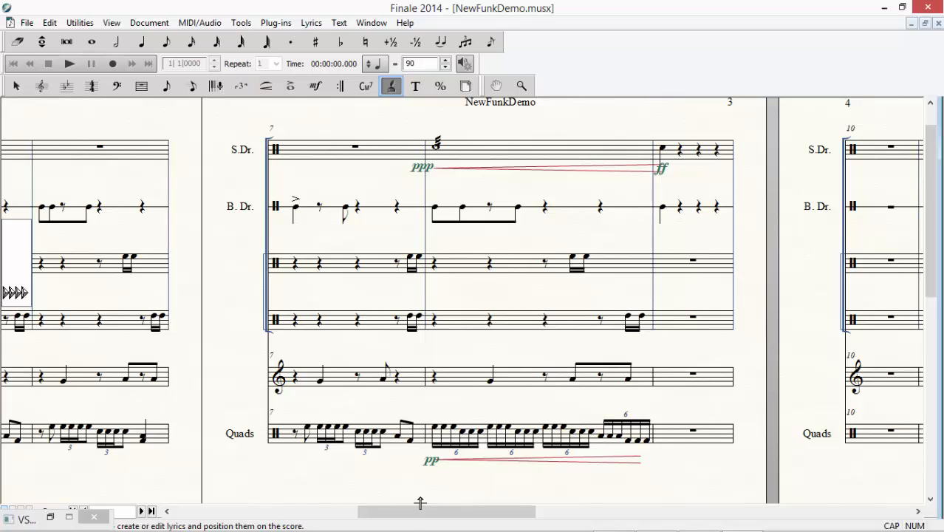
{"action": "left_click_drag", "start_coordinate": [433, 521], "coordinate": [330, 485]}
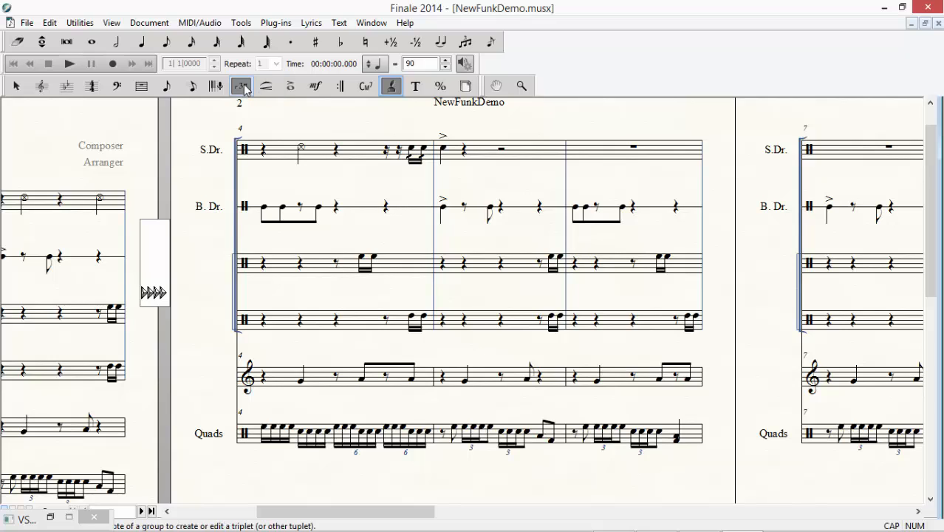
{"action": "left_click", "coordinate": [16, 86]}
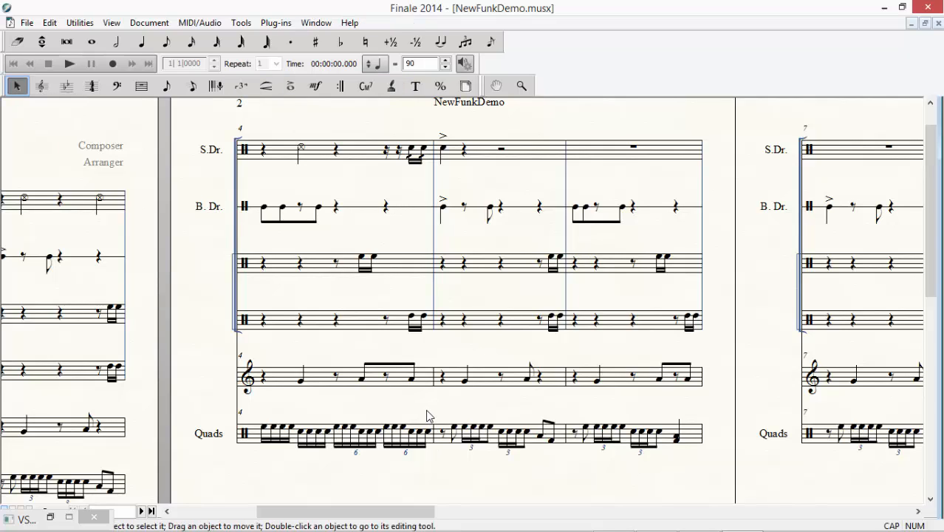
{"action": "left_click_drag", "start_coordinate": [431, 409], "coordinate": [257, 466]}
{"action": "key", "text": "Delete"}
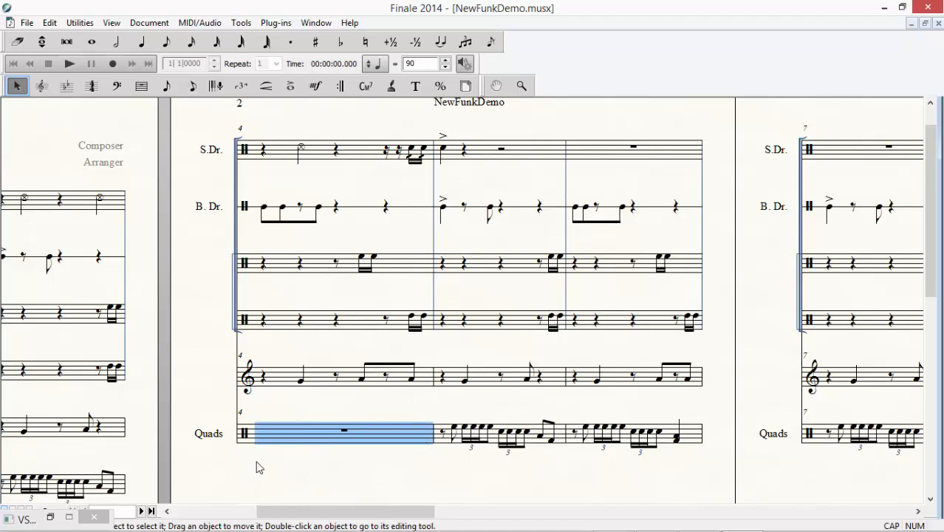
Place a sixteenth note in the high tom position at the start of Quads measure 4
{"action": "left_click", "coordinate": [190, 46]}
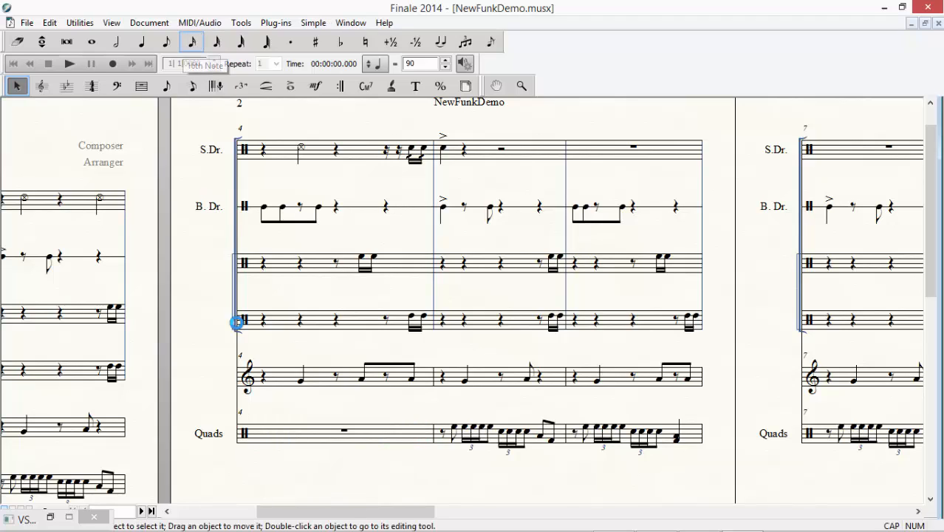
{"action": "key", "text": "Down"}
{"action": "key", "text": "Down"}
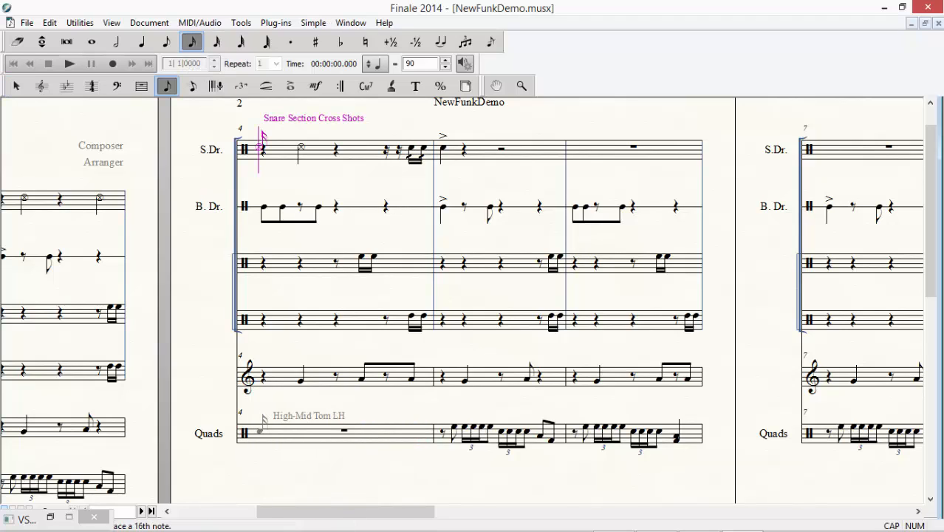
{"action": "key", "text": "Up"}
{"action": "key", "text": "Up"}
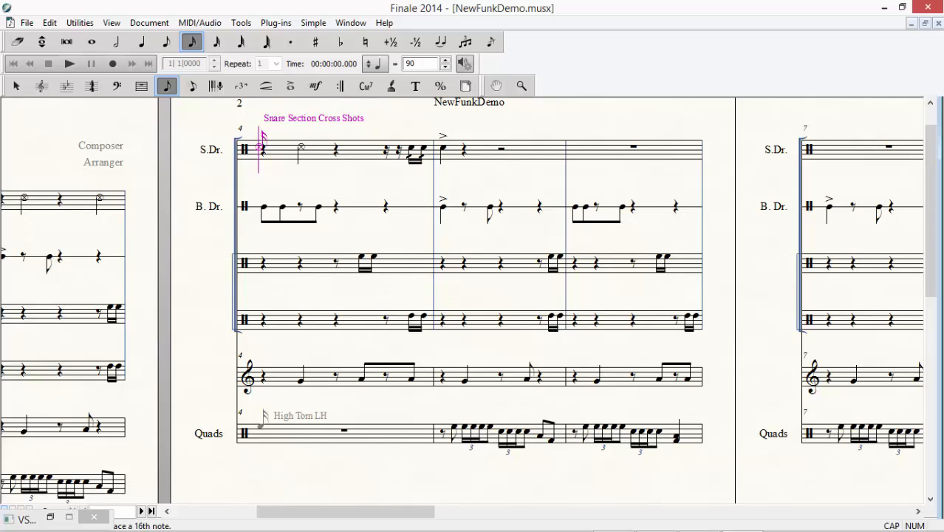
{"action": "left_click", "coordinate": [260, 427]}
Try a High-Mid Tom Shot/Rim LH sixteenth as the second note of Quads measure 4 and delete it
{"action": "key", "text": "Down"}
{"action": "key", "text": "Down"}
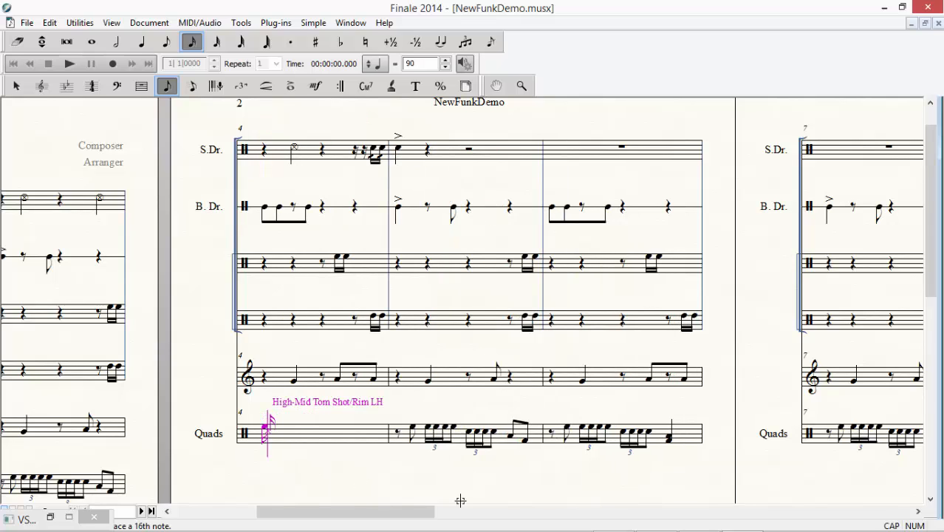
{"action": "key", "text": "Left"}
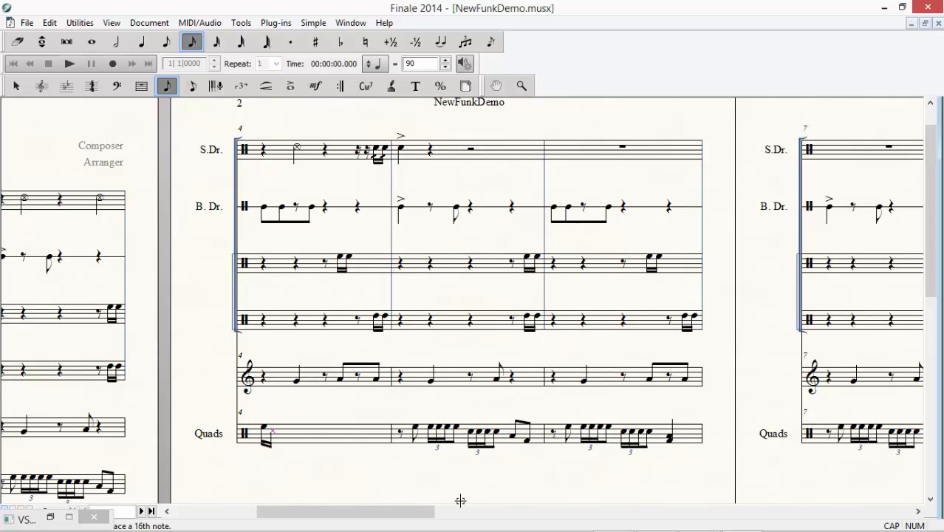
{"action": "key", "text": "Delete"}
{"action": "key", "text": "Left"}
Add five High Tom sixteenth notes after the first note in Quads measure 4
{"action": "key", "text": "Up"}
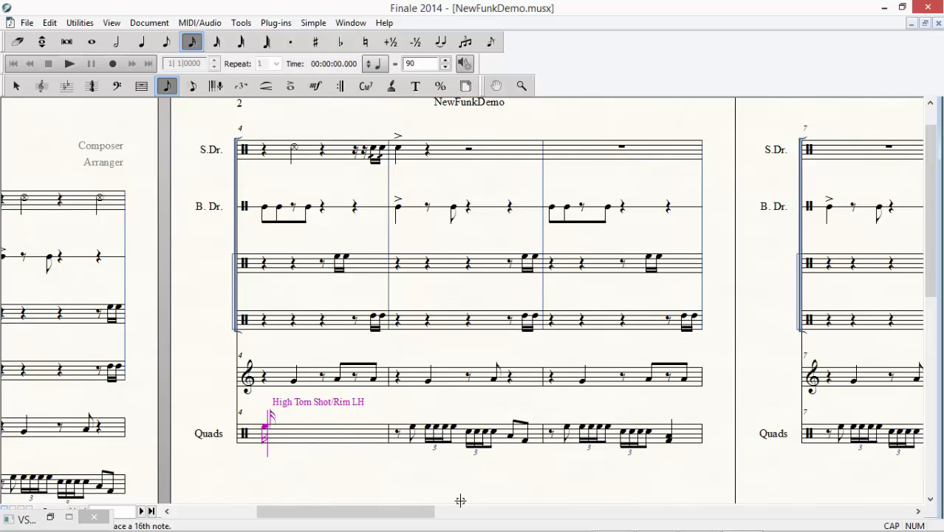
{"action": "key", "text": "Up"}
{"action": "key", "text": "Return"}
{"action": "key", "text": "Return"}
{"action": "key", "text": "Return"}
{"action": "key", "text": "Return"}
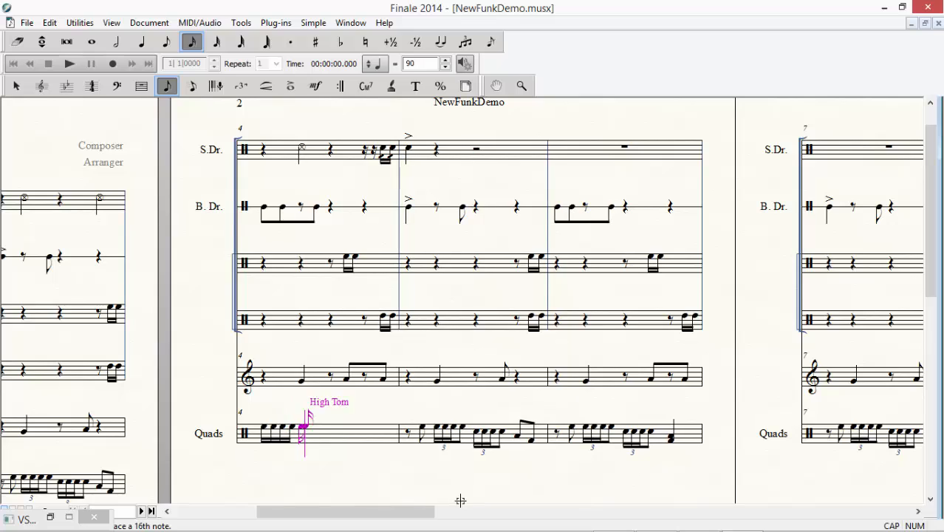
{"action": "key", "text": "Return"}
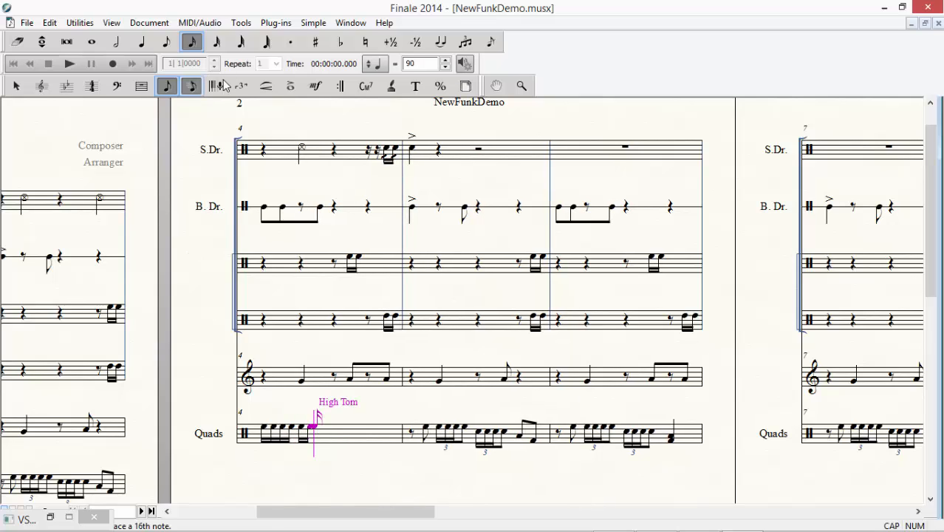
Define the first six sixteenth notes of Quads measure 4 as a tuplet of 6 16ths in the space of 1 quarter
{"action": "left_click", "coordinate": [242, 85]}
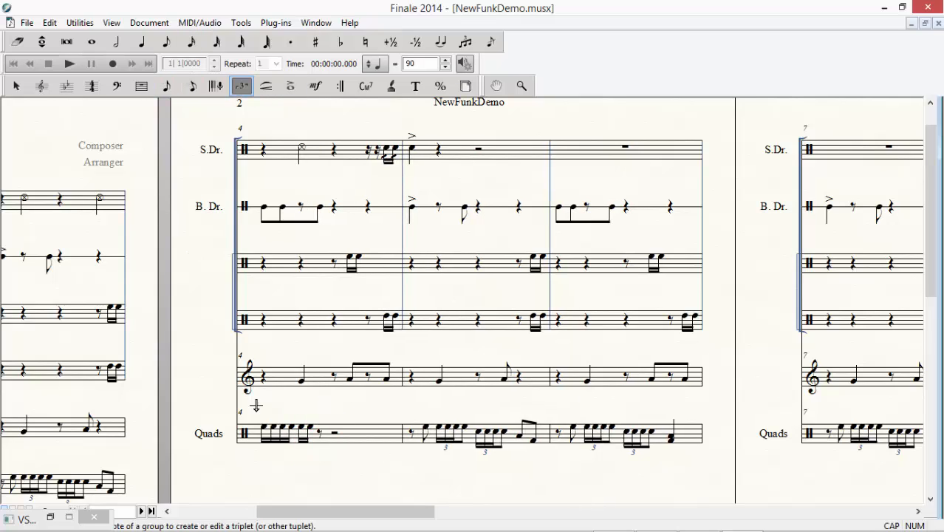
{"action": "left_click", "coordinate": [263, 438]}
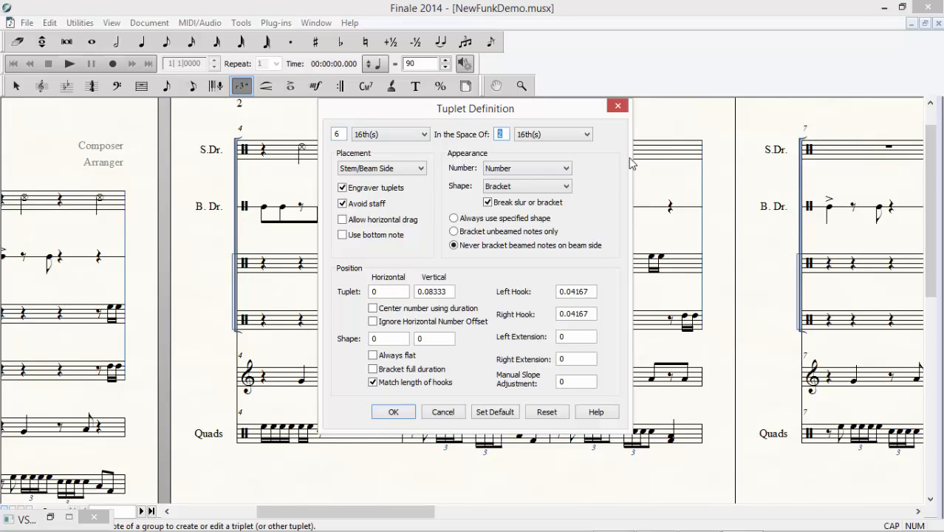
{"action": "left_click", "coordinate": [529, 140]}
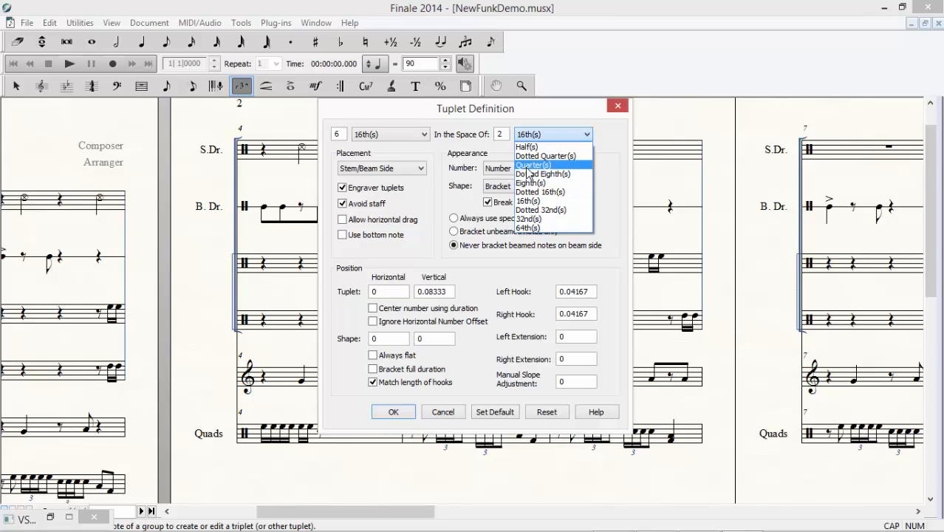
{"action": "left_click", "coordinate": [528, 167]}
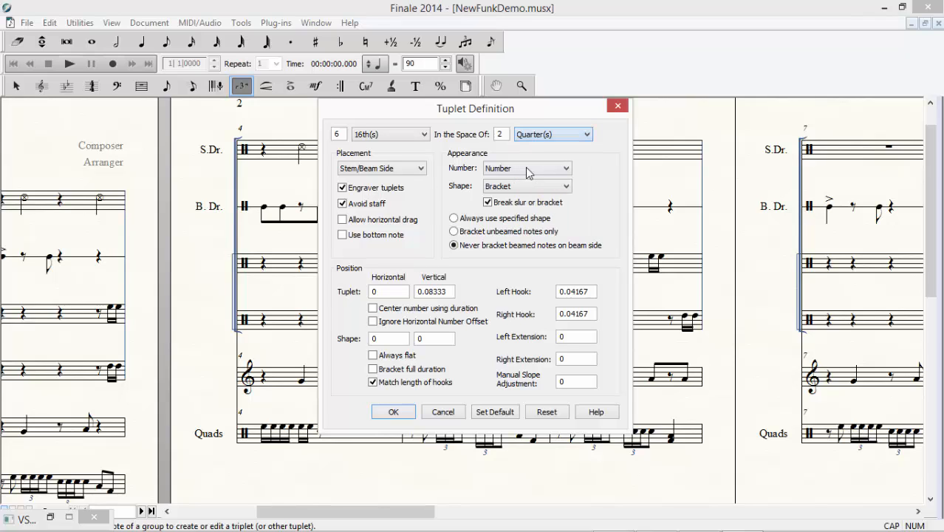
{"action": "type", "text": "1"}
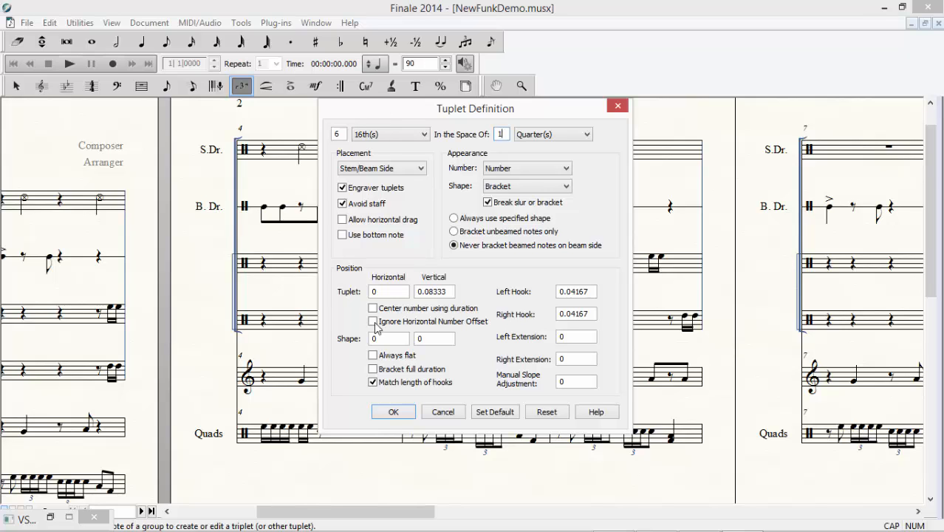
{"action": "left_click", "coordinate": [391, 412]}
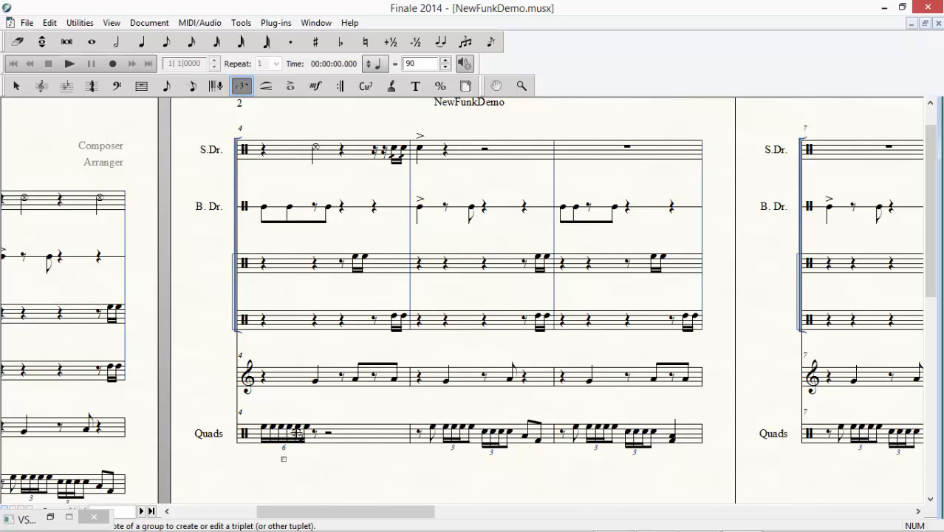
Copy the sextuplet on beat 1 of Quads measure 4 to beat 2 of the same measure
{"action": "left_click", "coordinate": [13, 88]}
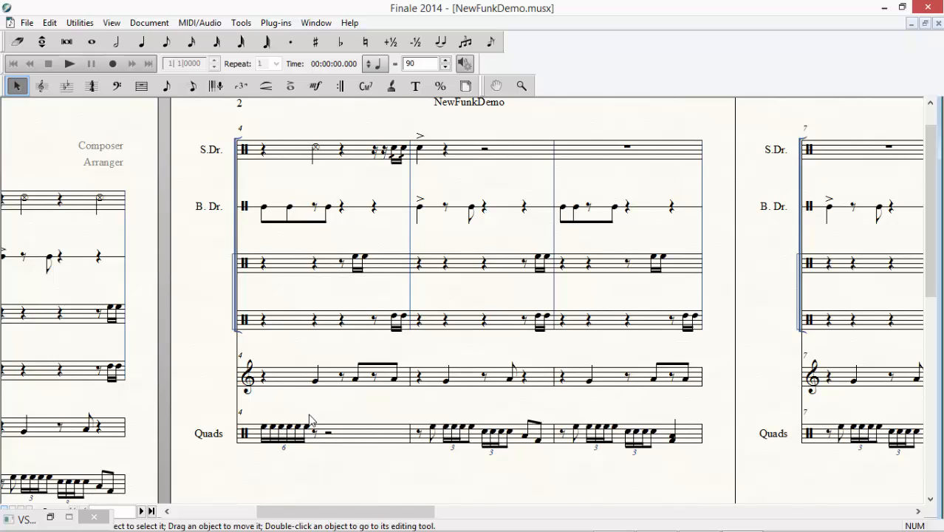
{"action": "left_click_drag", "start_coordinate": [307, 424], "coordinate": [264, 449]}
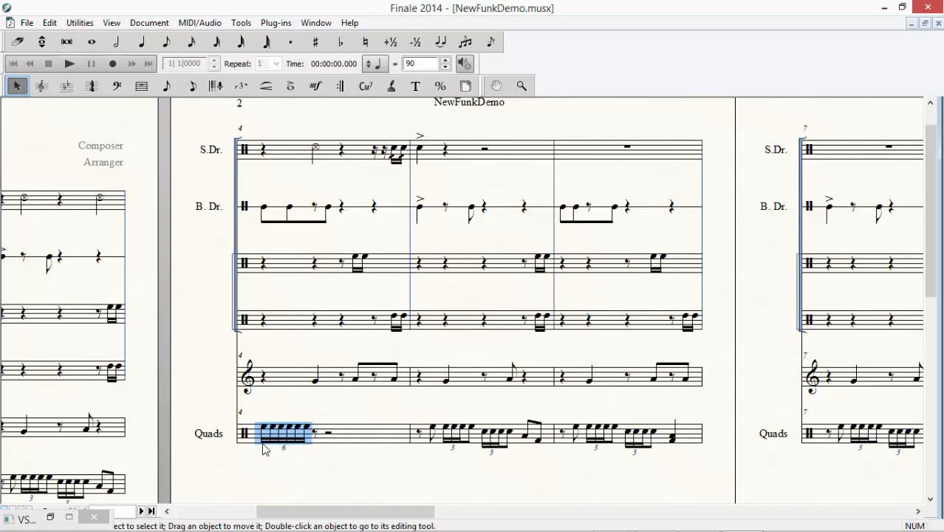
{"action": "left_click", "coordinate": [309, 431]}
{"action": "left_click", "coordinate": [307, 410]}
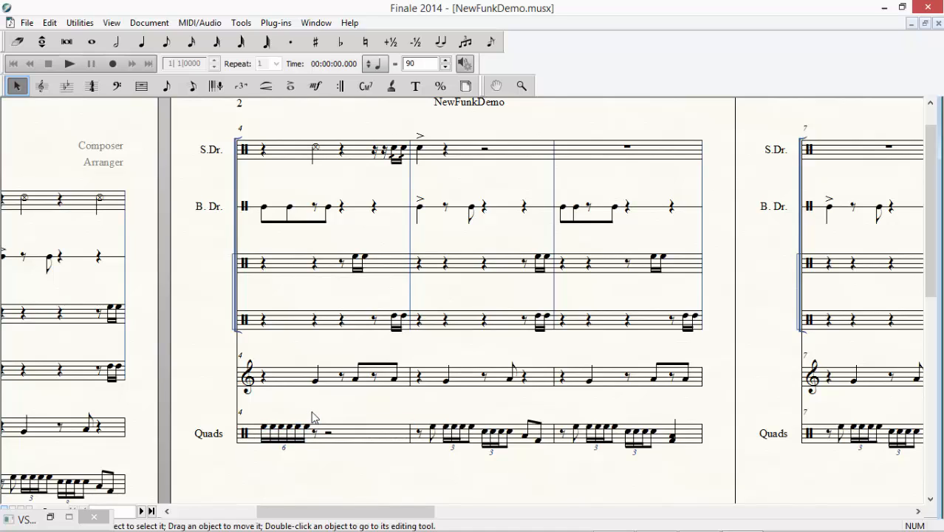
{"action": "left_click_drag", "start_coordinate": [312, 417], "coordinate": [327, 460]}
{"action": "key", "text": "ctrl+v"}
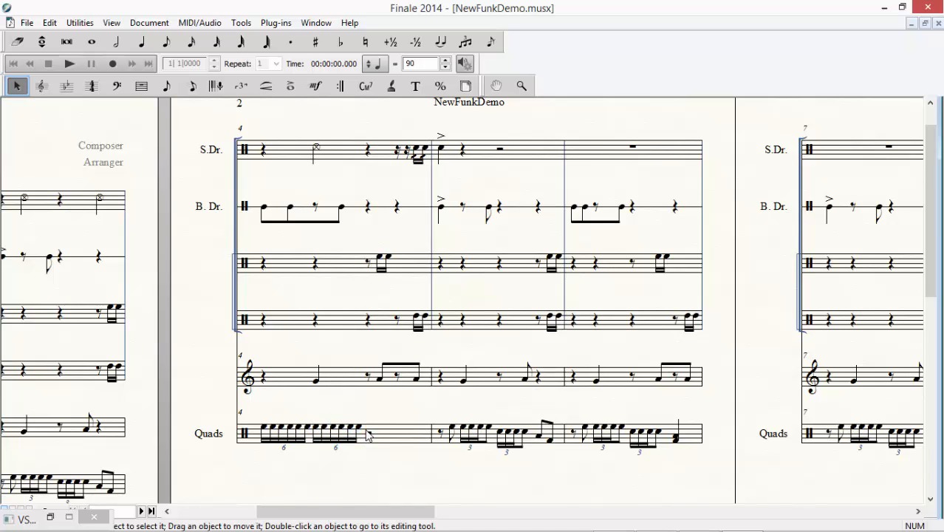
Undo the sextuplets and preceding edits in Quads measure 4 back to its original notes, redoing the undos that went too far
{"action": "key", "text": "ctrl+z"}
{"action": "key", "text": "ctrl+z"}
{"action": "key", "text": "ctrl+z"}
{"action": "key", "text": "ctrl+z"}
{"action": "key", "text": "ctrl+z"}
{"action": "key", "text": "ctrl+z"}
{"action": "key", "text": "ctrl+z"}
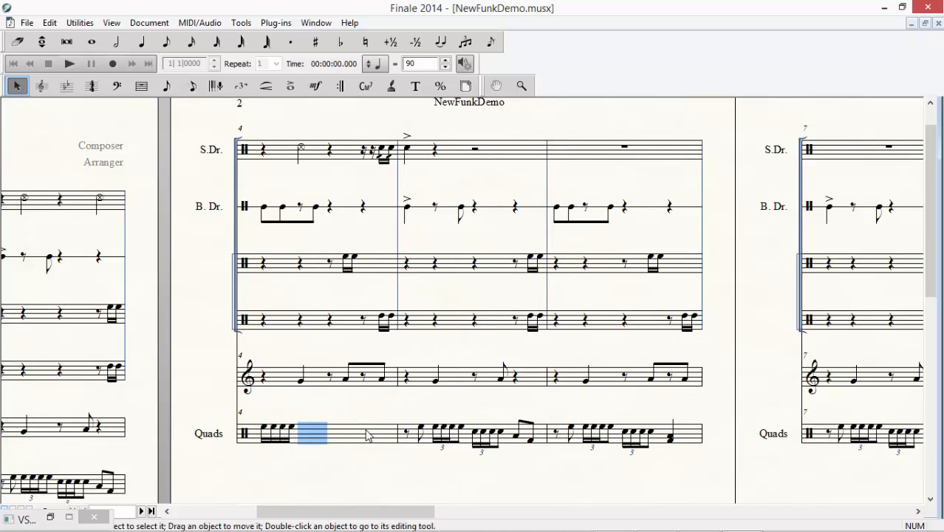
{"action": "key", "text": "ctrl+y"}
{"action": "key", "text": "ctrl+y"}
{"action": "key", "text": "ctrl+y"}
{"action": "key", "text": "ctrl+y"}
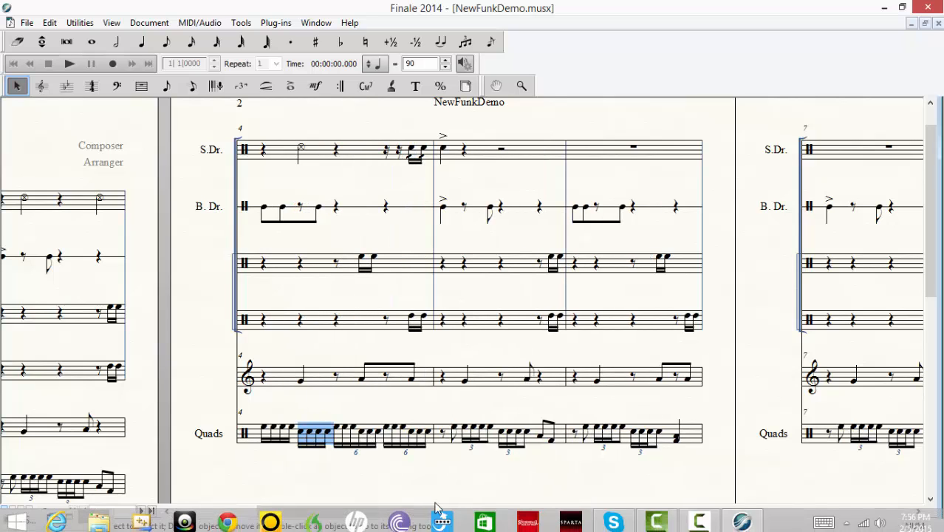
{"action": "left_click", "coordinate": [497, 496]}
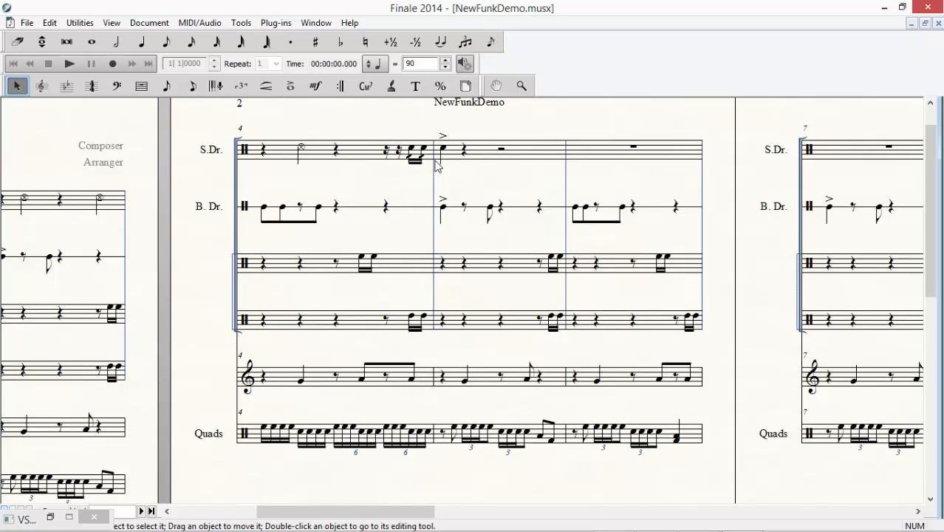
Try sixteenth notes starting with Snare Section Hits LH at the start of snare measure 6 and delete them
{"action": "left_click", "coordinate": [580, 150]}
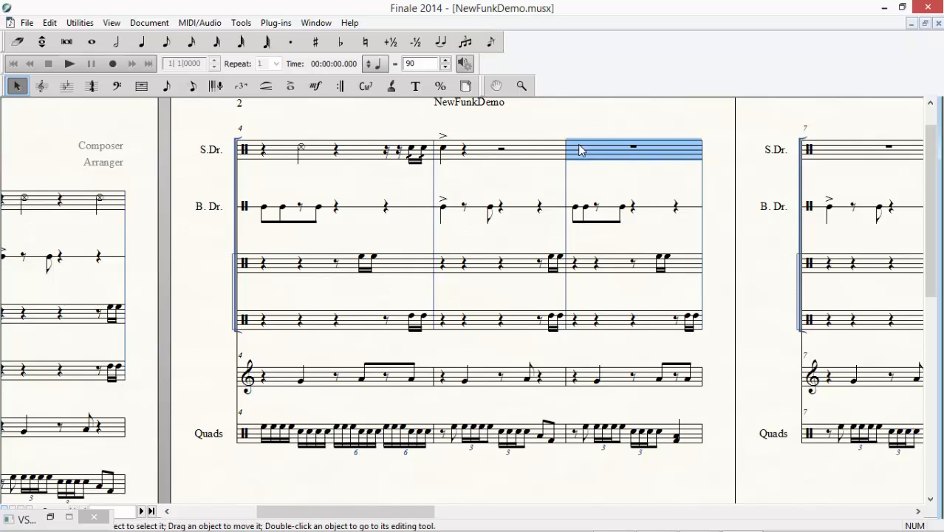
{"action": "left_click", "coordinate": [563, 125]}
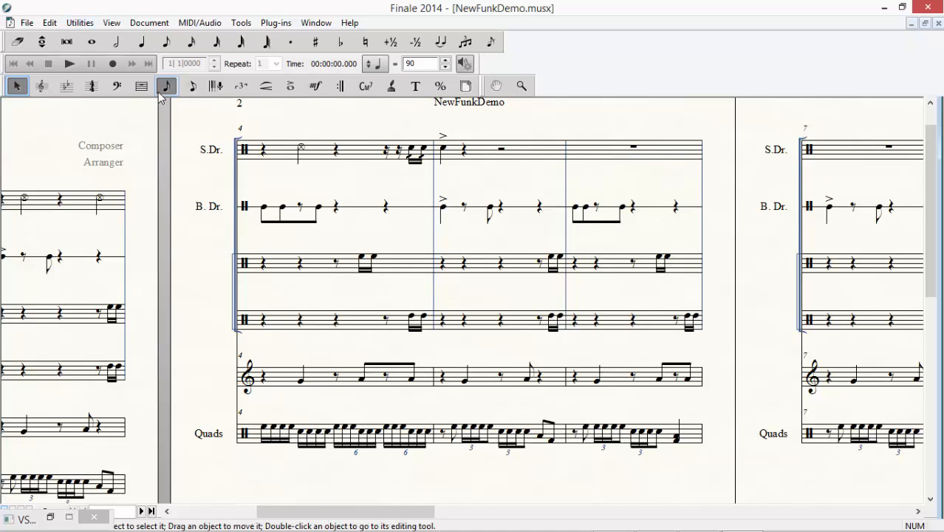
{"action": "left_click", "coordinate": [192, 42]}
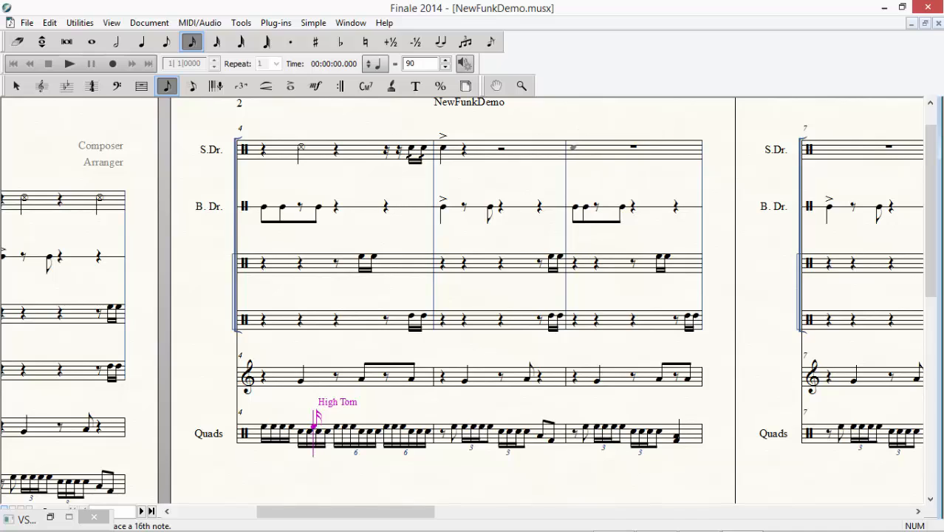
{"action": "left_click", "coordinate": [575, 151]}
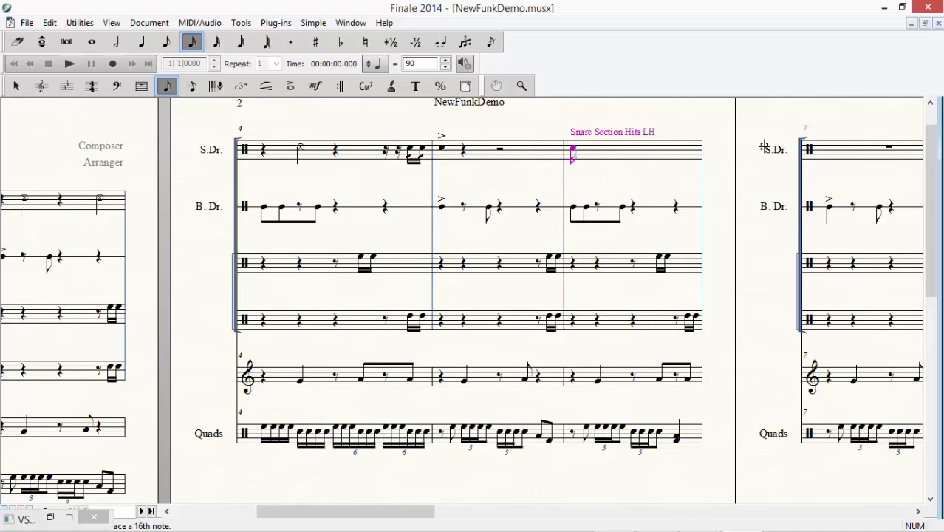
{"action": "key", "text": "Up"}
{"action": "key", "text": "Return"}
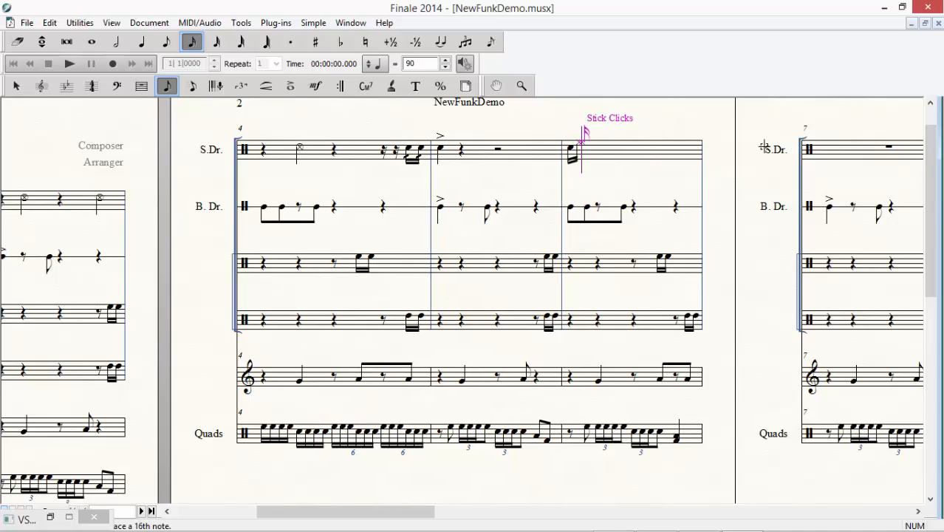
{"action": "key", "text": "BackSpace"}
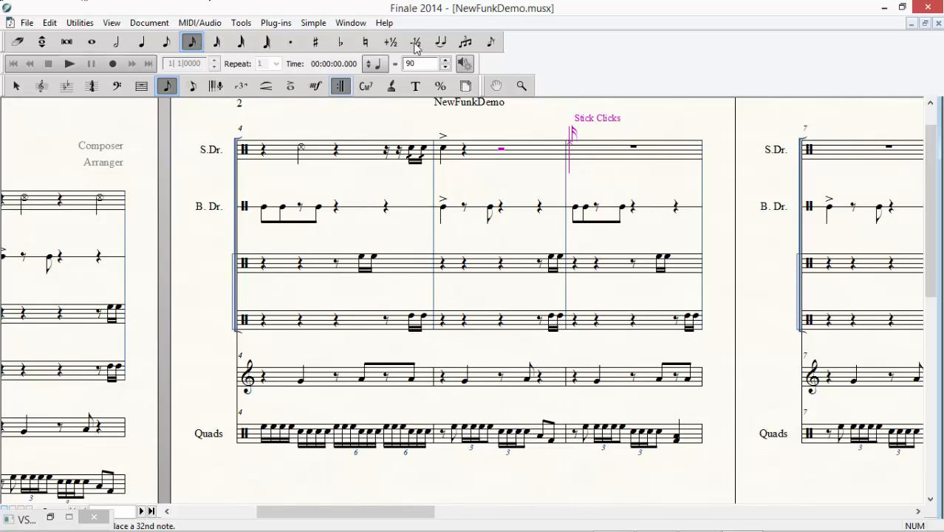
Enter a sixteenth-note triplet of Stick Clicks at the start of snare measure 6, followed by one eighth-note Stick Click
{"action": "left_click", "coordinate": [470, 43]}
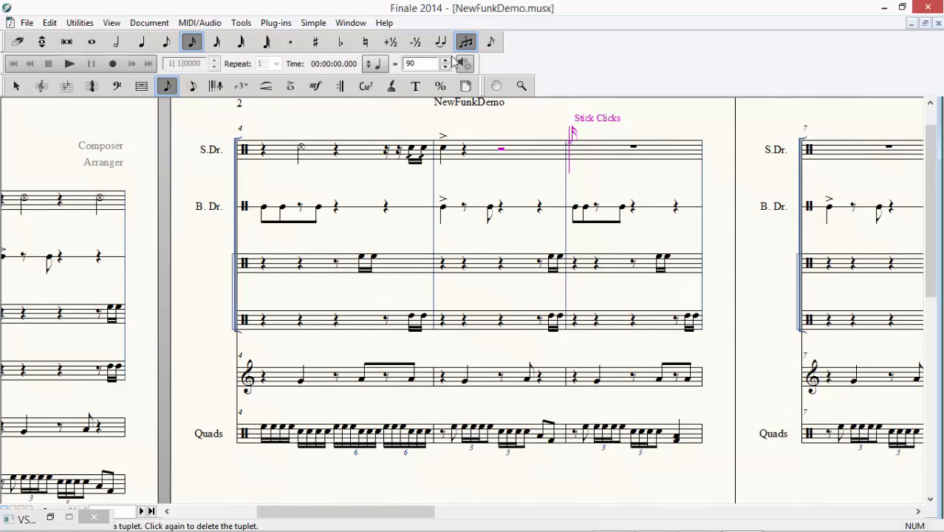
{"action": "key", "text": "Return"}
{"action": "key", "text": "Return"}
{"action": "key", "text": "Return"}
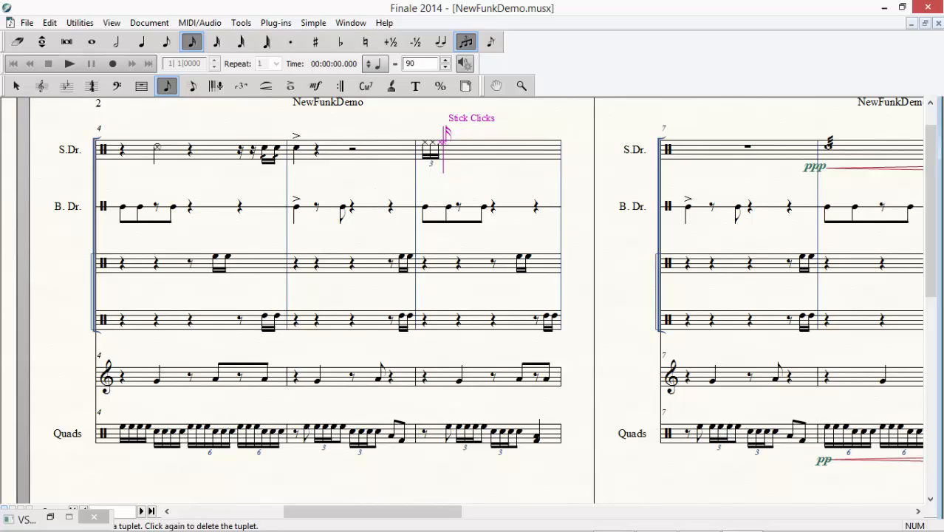
{"action": "left_click", "coordinate": [458, 39]}
{"action": "left_click", "coordinate": [165, 42]}
{"action": "key", "text": "Return"}
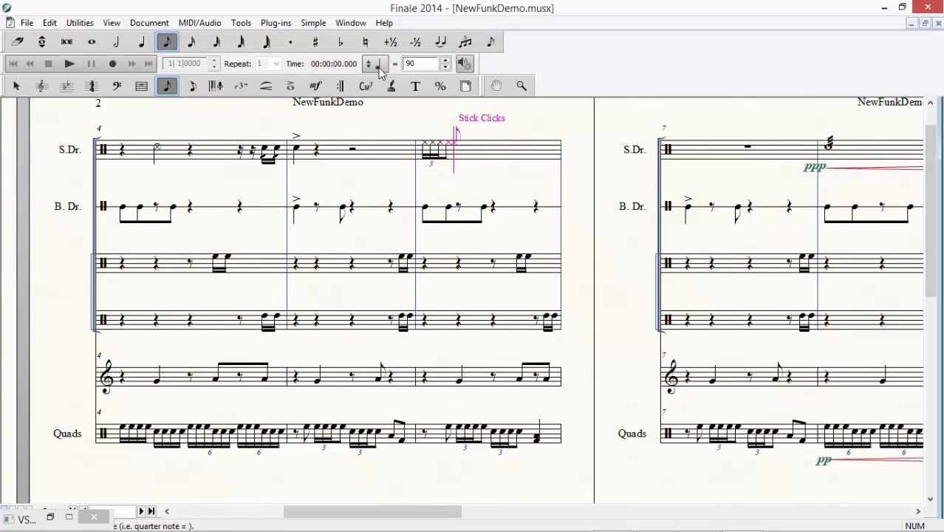
Delete the Stick Clicks notes one by one from snare measure 6
{"action": "key", "text": "BackSpace"}
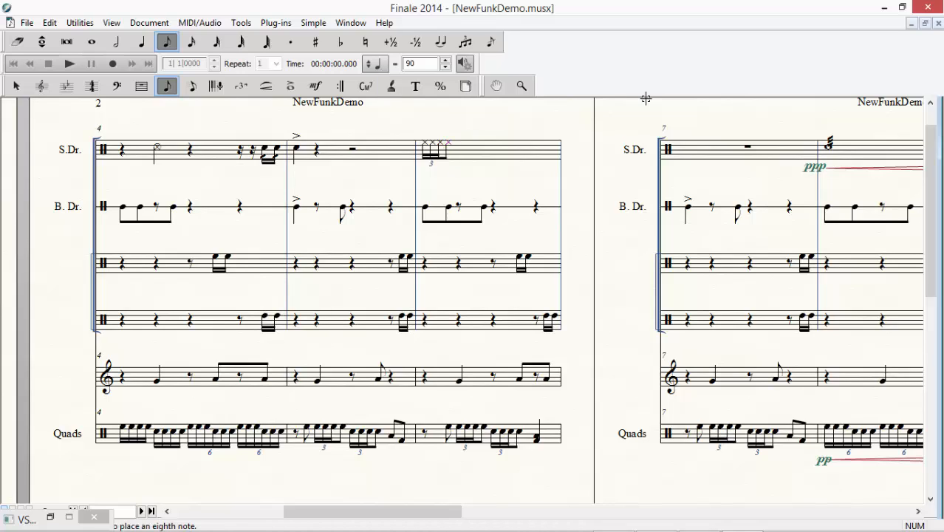
{"action": "key", "text": "BackSpace"}
{"action": "key", "text": "BackSpace"}
{"action": "key", "text": "BackSpace"}
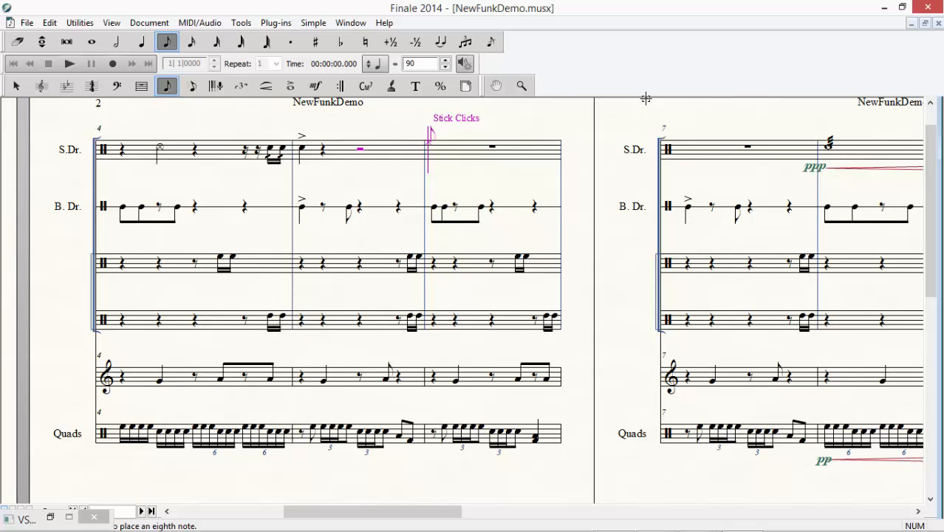
{"action": "key", "text": "Left"}
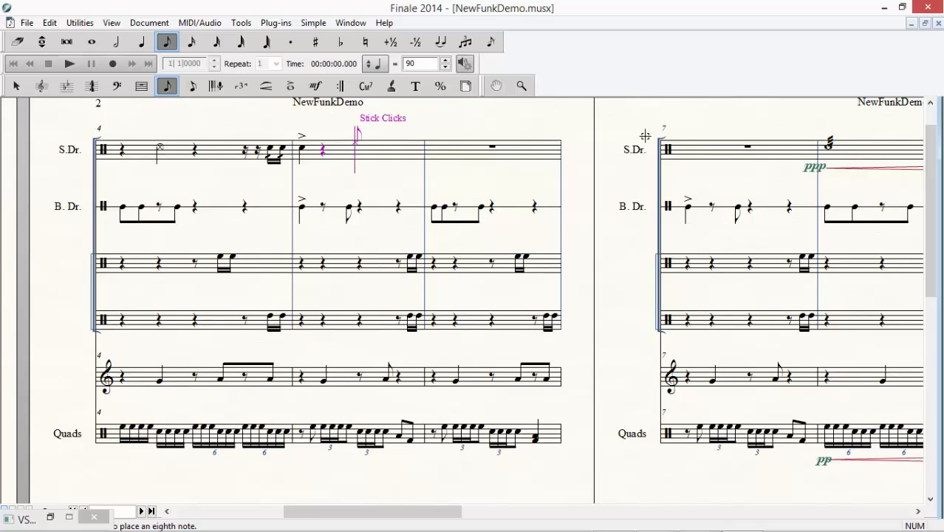
{"action": "key", "text": "Right"}
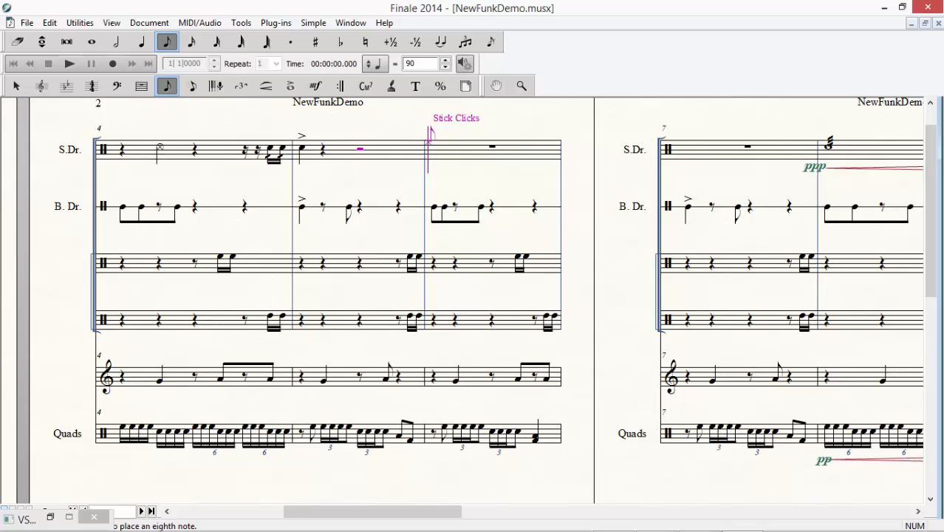
Undo the Stick Clicks triplet and the earlier trial note entries in snare measure 6
{"action": "key", "text": "9"}
{"action": "key", "text": "Return"}
{"action": "key", "text": "Return"}
{"action": "key", "text": "Return"}
{"action": "key", "text": "ctrl+z"}
{"action": "key", "text": "ctrl+z"}
{"action": "key", "text": "ctrl+z"}
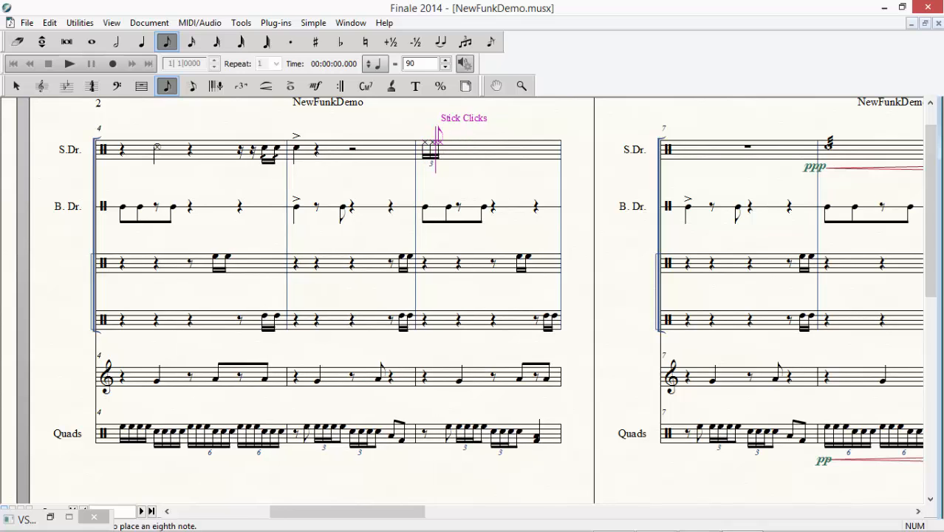
{"action": "key", "text": "ctrl+z"}
{"action": "key", "text": "Return"}
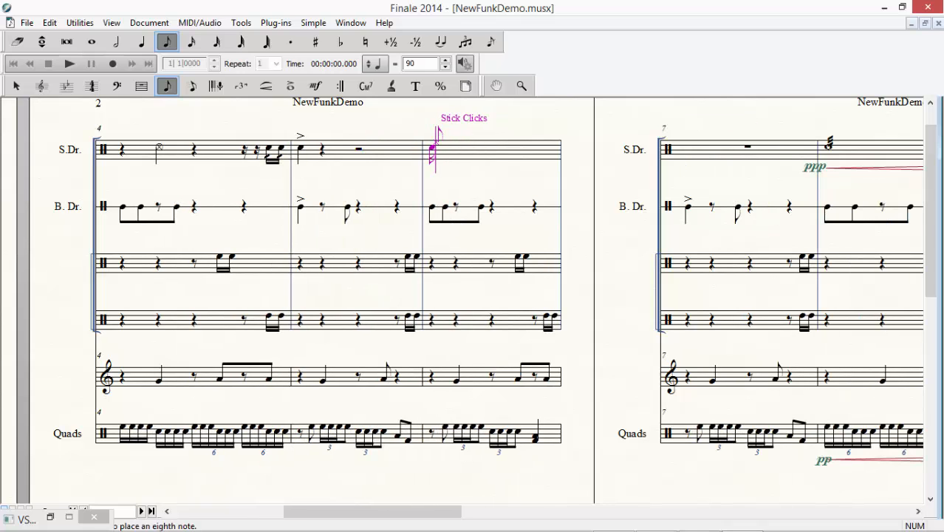
{"action": "key", "text": "ctrl+z"}
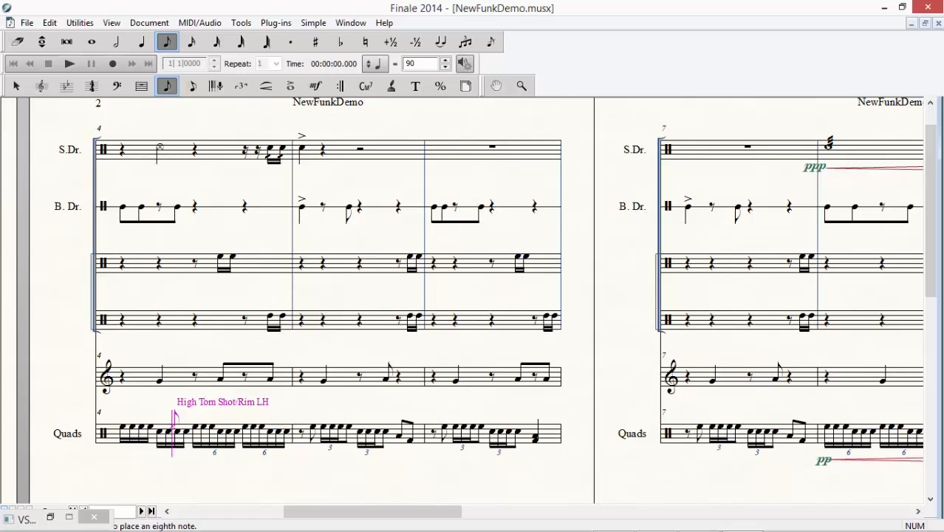
Set the stem direction of all notes in the entire score to Up
{"action": "left_click_drag", "start_coordinate": [381, 511], "coordinate": [264, 510]}
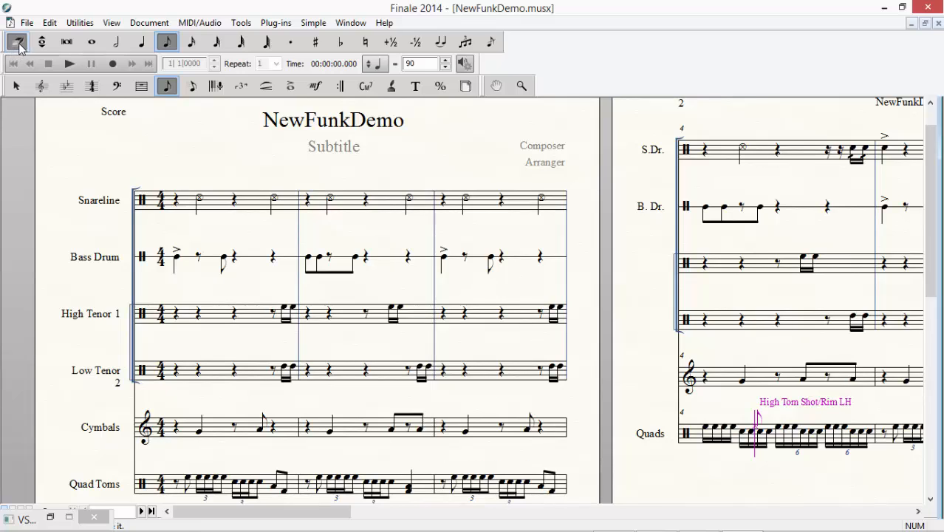
{"action": "left_click", "coordinate": [16, 85]}
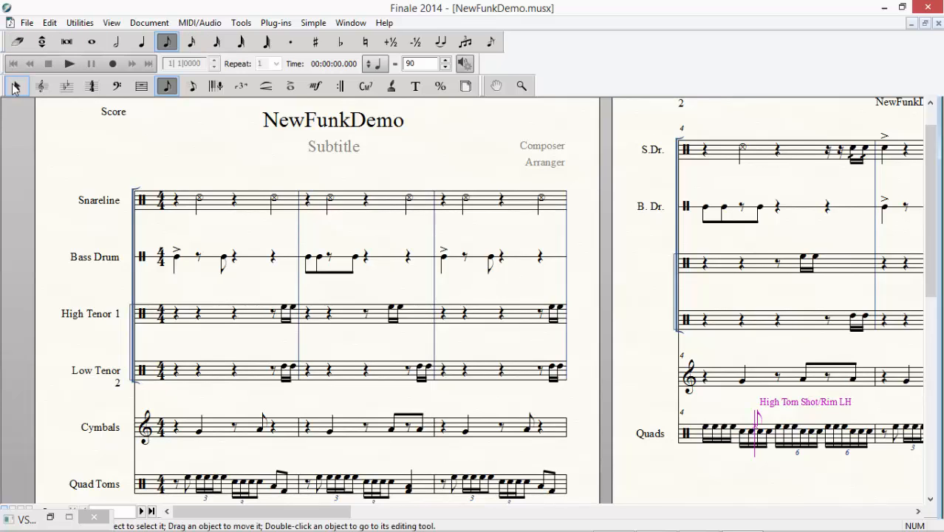
{"action": "left_click_drag", "start_coordinate": [166, 155], "coordinate": [279, 222]}
{"action": "key", "text": "ctrl+a"}
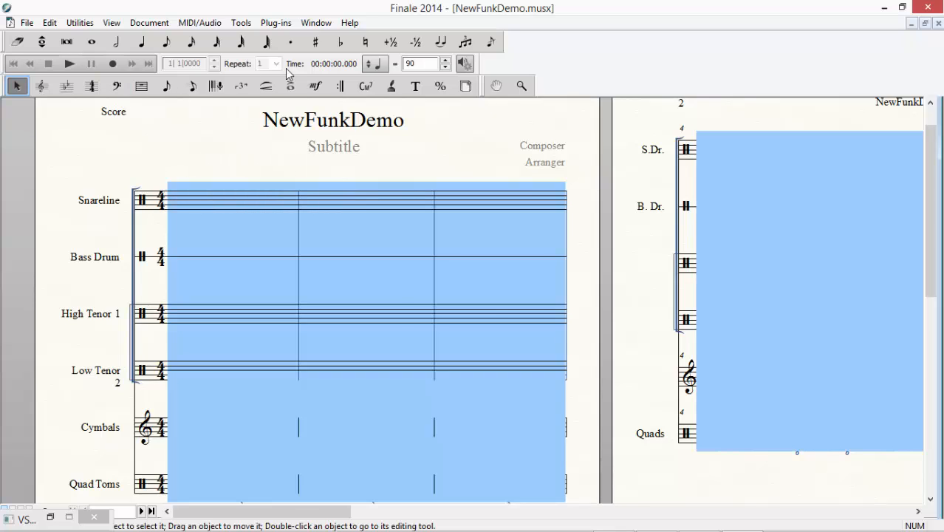
{"action": "left_click", "coordinate": [27, 22]}
{"action": "mouse_move", "coordinate": [74, 24]}
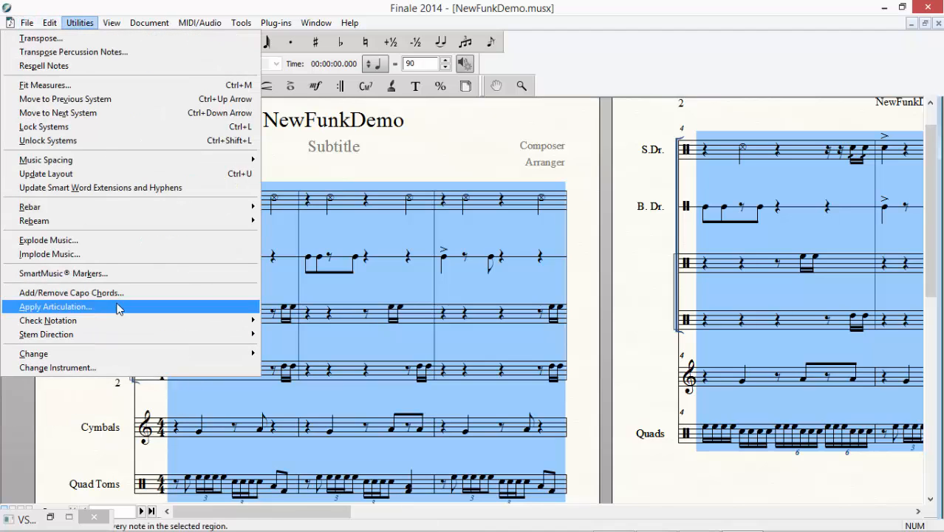
{"action": "mouse_move", "coordinate": [96, 336]}
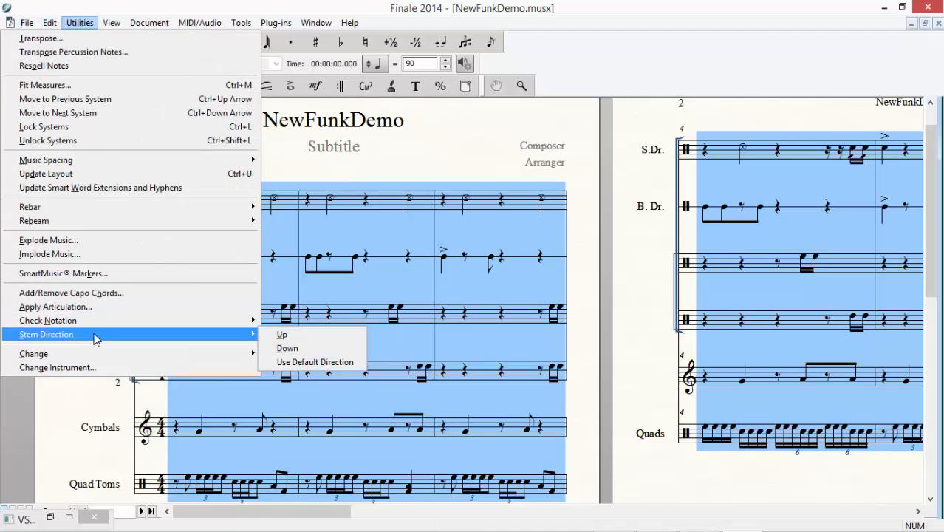
{"action": "left_click", "coordinate": [284, 334]}
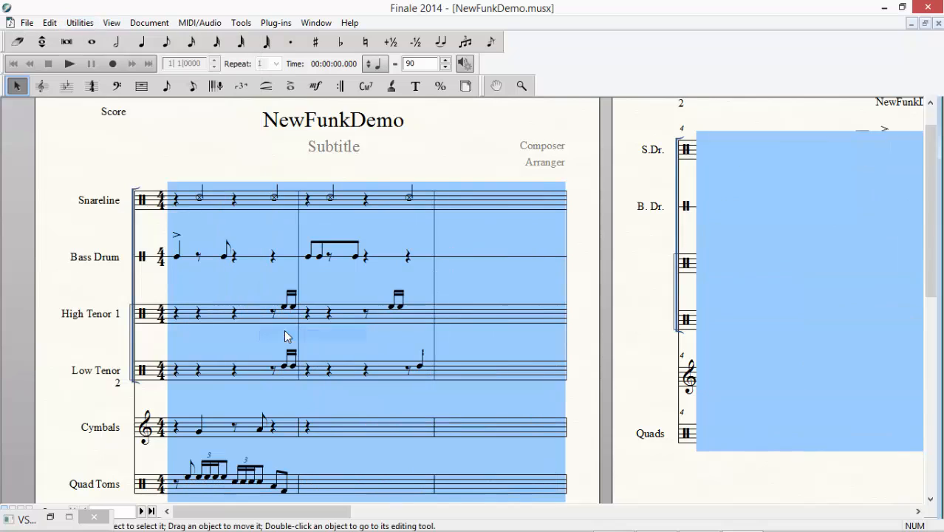
{"action": "left_click", "coordinate": [171, 163]}
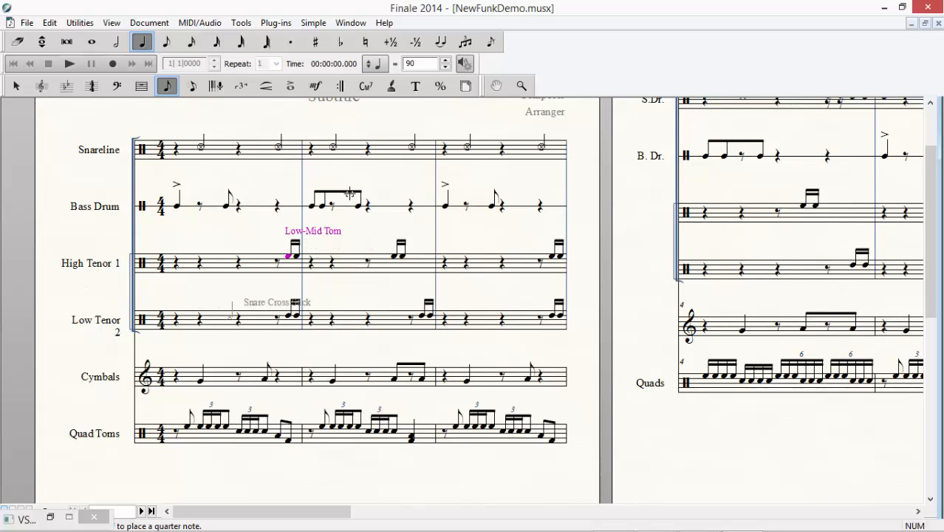
{"action": "key", "text": "Down"}
{"action": "key", "text": "Up"}
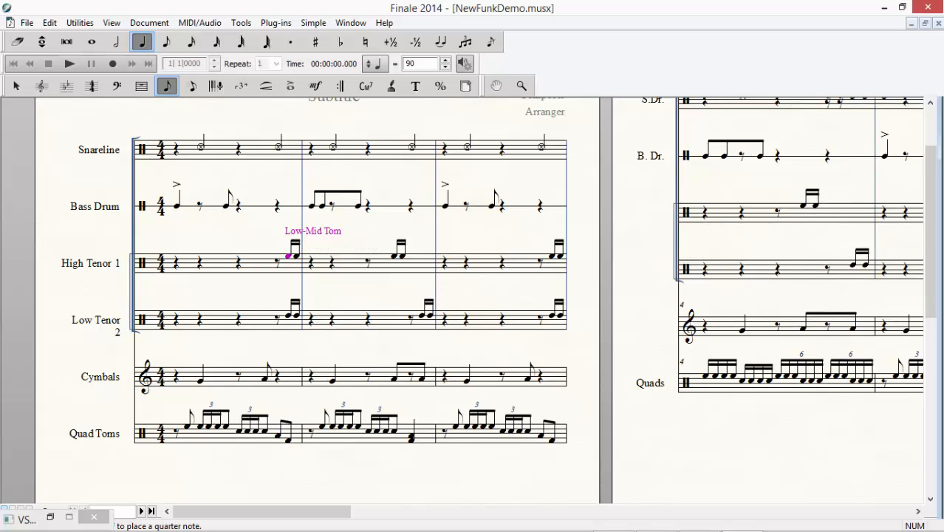
Open the expression choices for snare measure 1 and move the fff dynamic down the list past Largo, then close without assigning it
{"action": "left_click", "coordinate": [317, 86]}
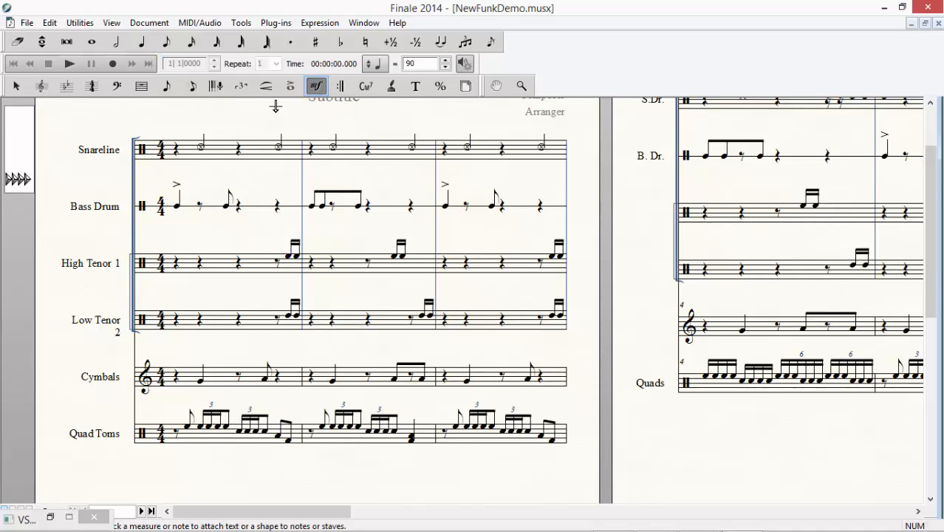
{"action": "left_click", "coordinate": [199, 148]}
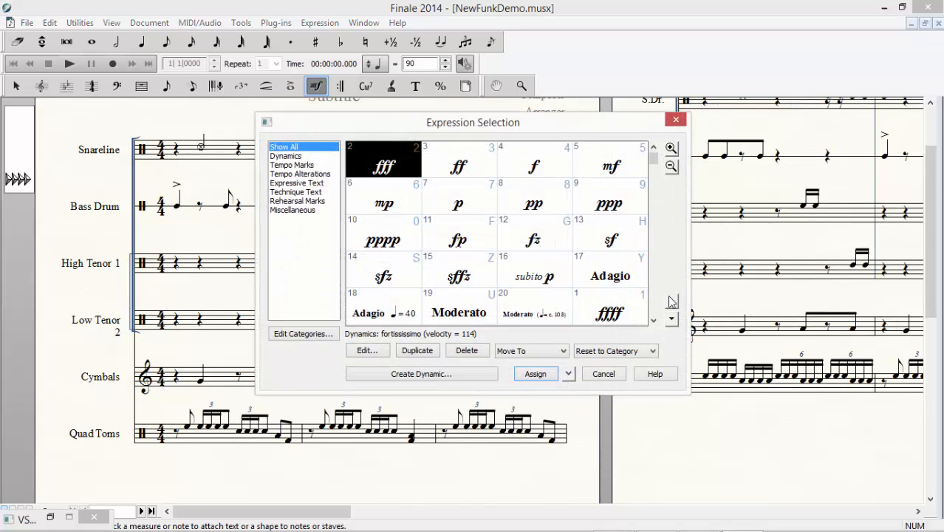
{"action": "left_click", "coordinate": [671, 320]}
{"action": "left_click", "coordinate": [671, 320]}
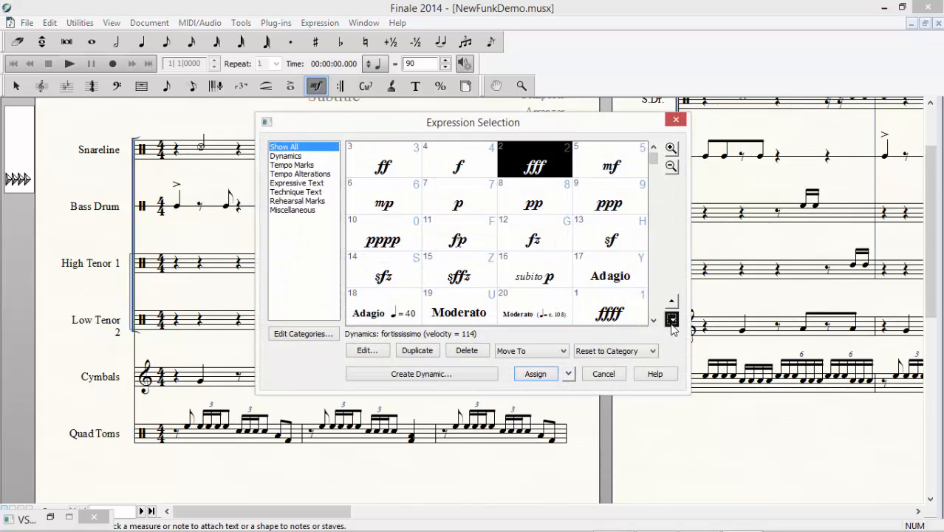
{"action": "left_click", "coordinate": [672, 320]}
{"action": "left_click", "coordinate": [671, 320]}
{"action": "left_click", "coordinate": [671, 319]}
{"action": "left_click", "coordinate": [671, 320]}
{"action": "left_click", "coordinate": [671, 320]}
{"action": "double_click", "coordinate": [671, 320]}
{"action": "left_click", "coordinate": [671, 320]}
{"action": "double_click", "coordinate": [672, 320]}
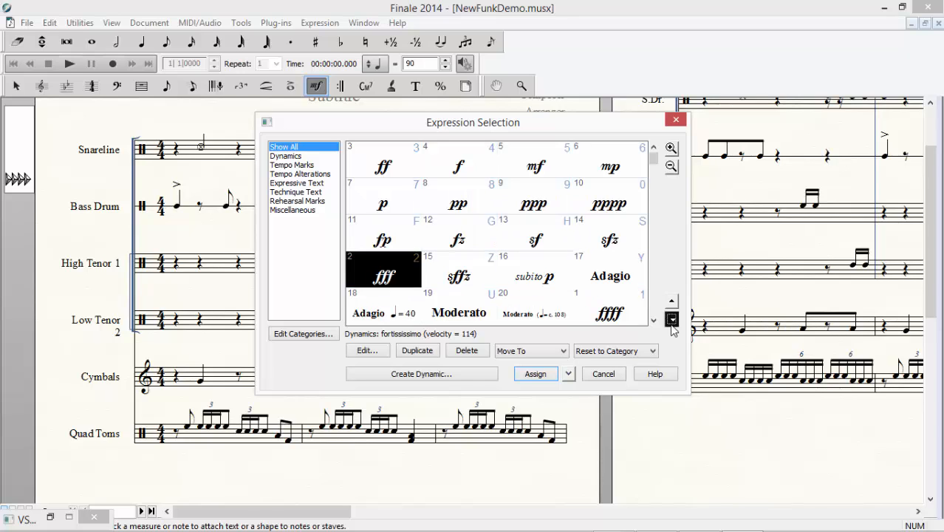
{"action": "double_click", "coordinate": [671, 320]}
{"action": "double_click", "coordinate": [671, 319]}
{"action": "left_click", "coordinate": [672, 320]}
{"action": "double_click", "coordinate": [672, 320]}
{"action": "left_click", "coordinate": [672, 319]}
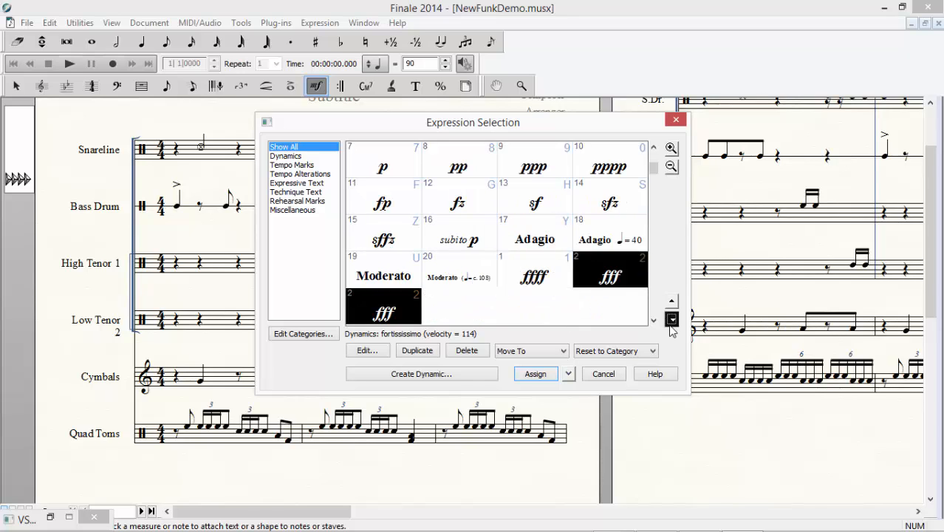
{"action": "left_click", "coordinate": [672, 320]}
{"action": "double_click", "coordinate": [672, 319]}
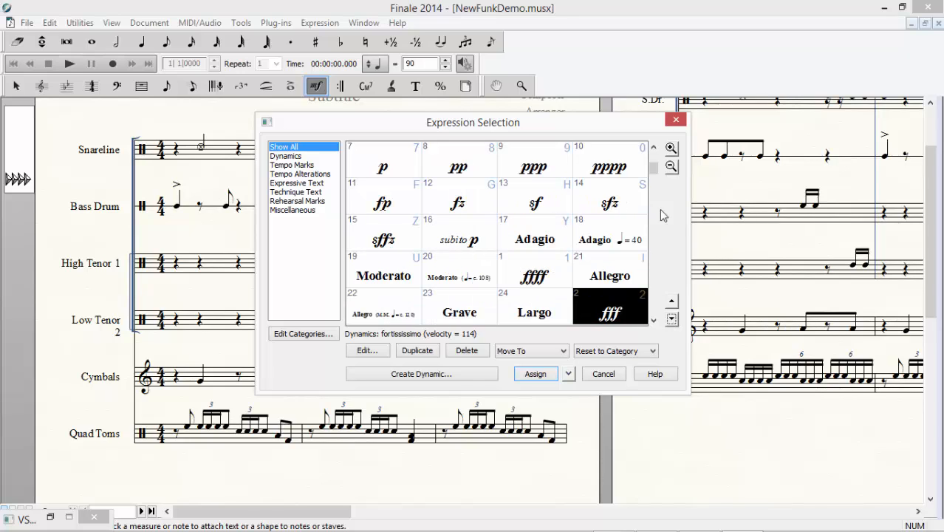
{"action": "left_click", "coordinate": [676, 119]}
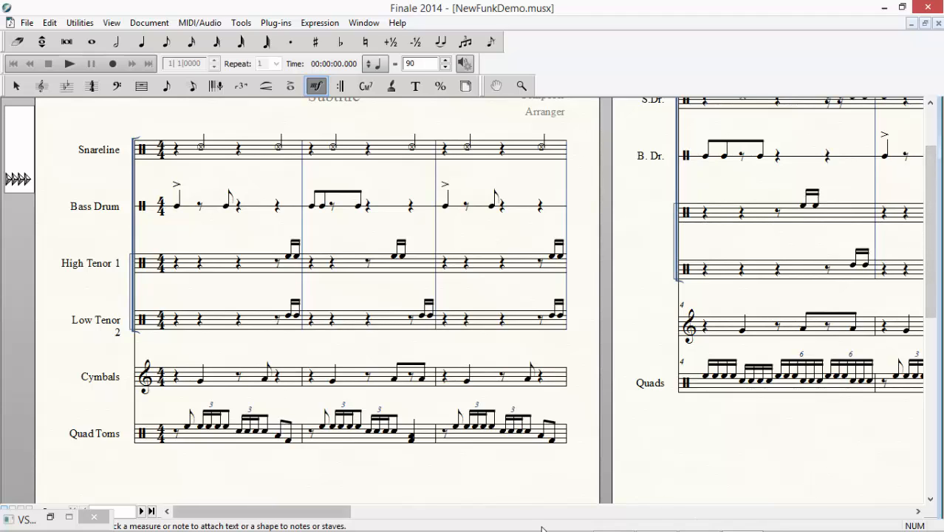
Play back the score from the beginning through the snare roll and into the empty measures, and stop playback
{"action": "mouse_move", "coordinate": [455, 530]}
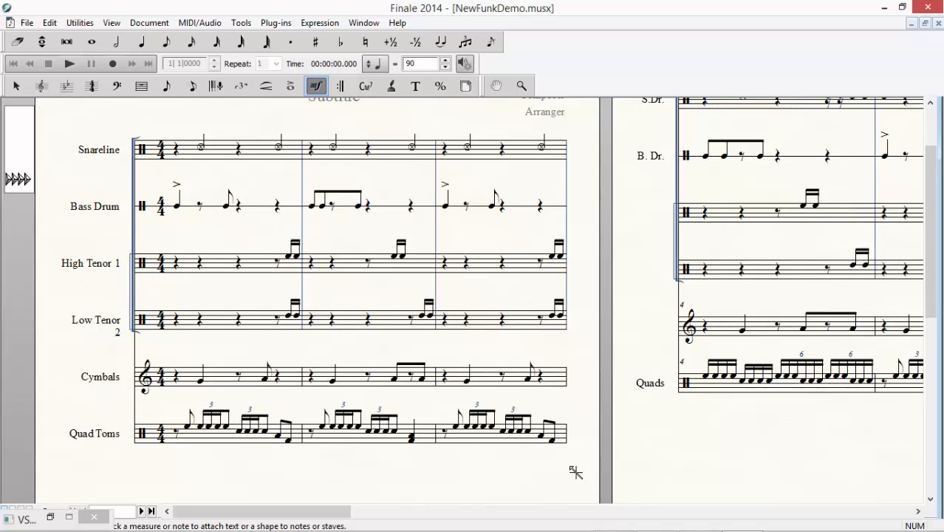
{"action": "left_click", "coordinate": [70, 67]}
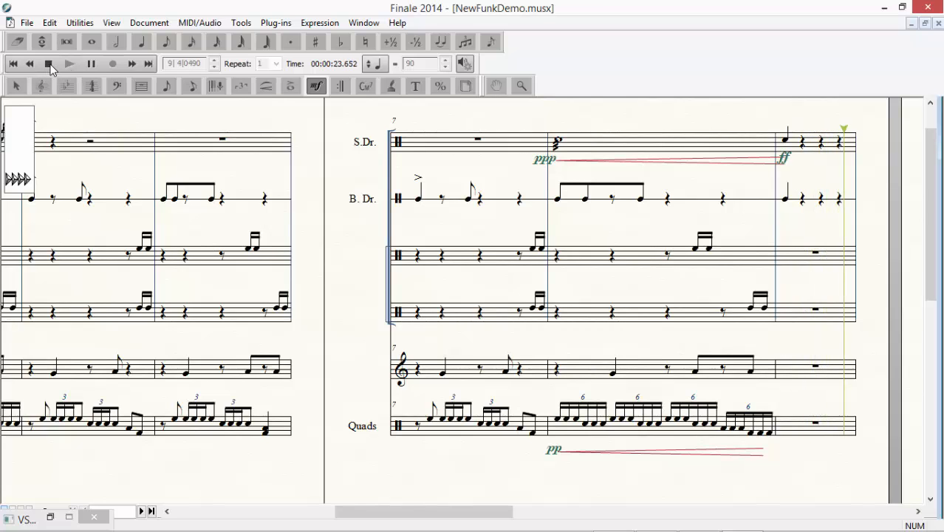
{"action": "left_click", "coordinate": [49, 65]}
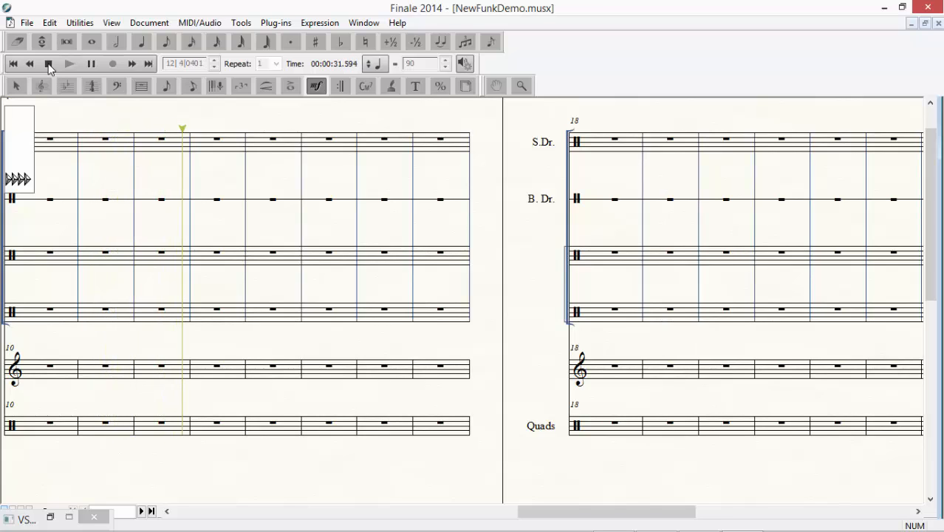
{"action": "left_click", "coordinate": [48, 63]}
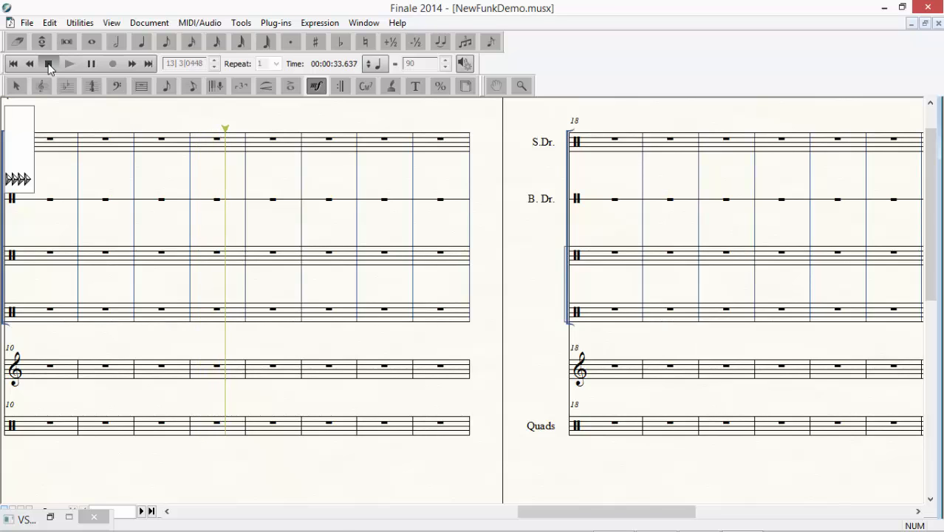